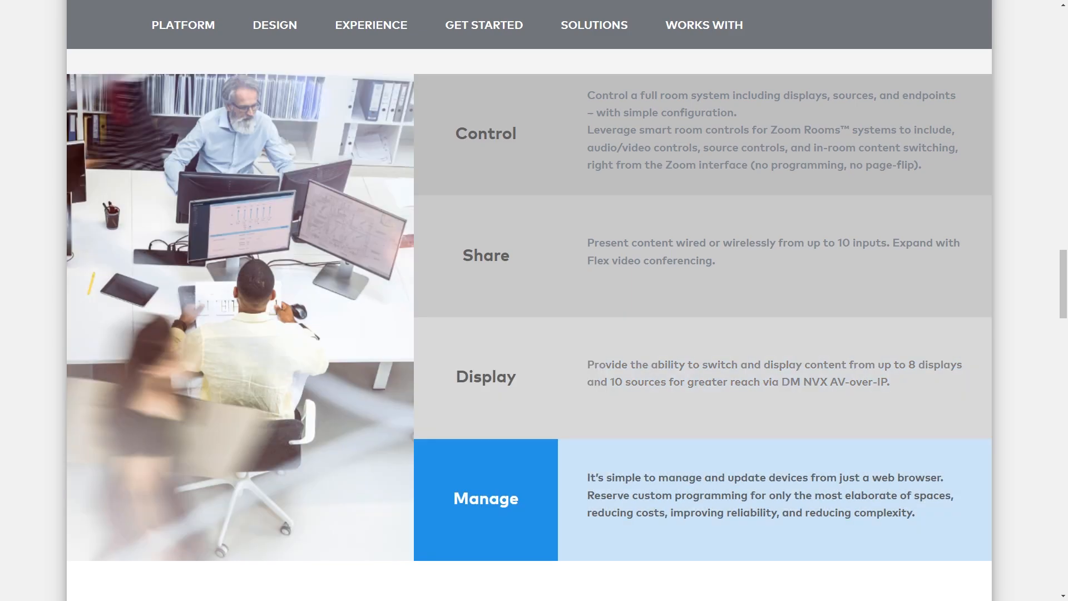
Search the Crestron website for VC-4 and open the VC-4-ROOM product page
click(282, 88)
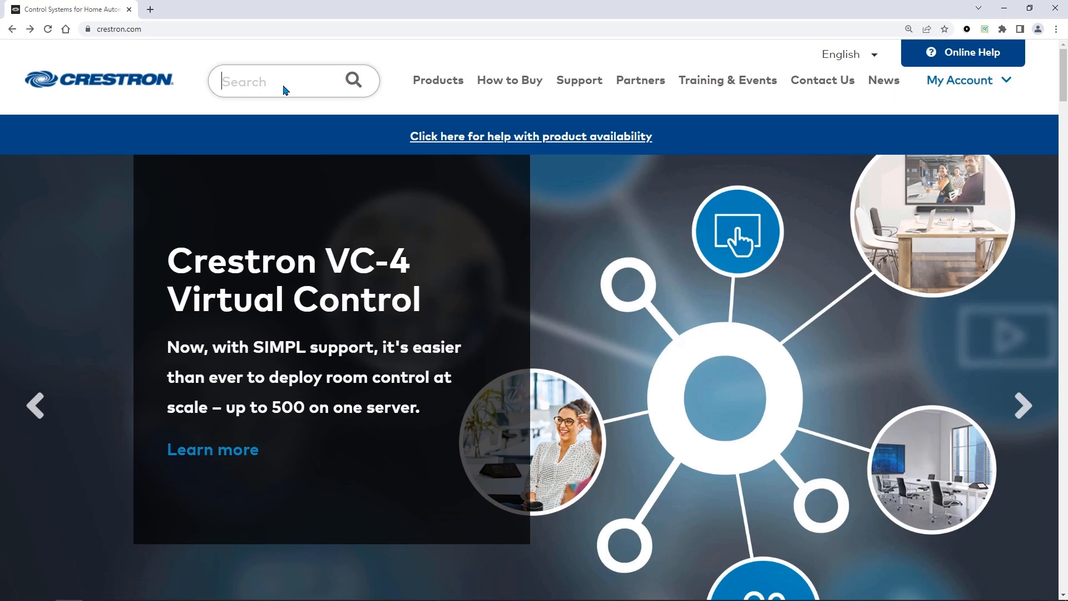
text(VC-4)
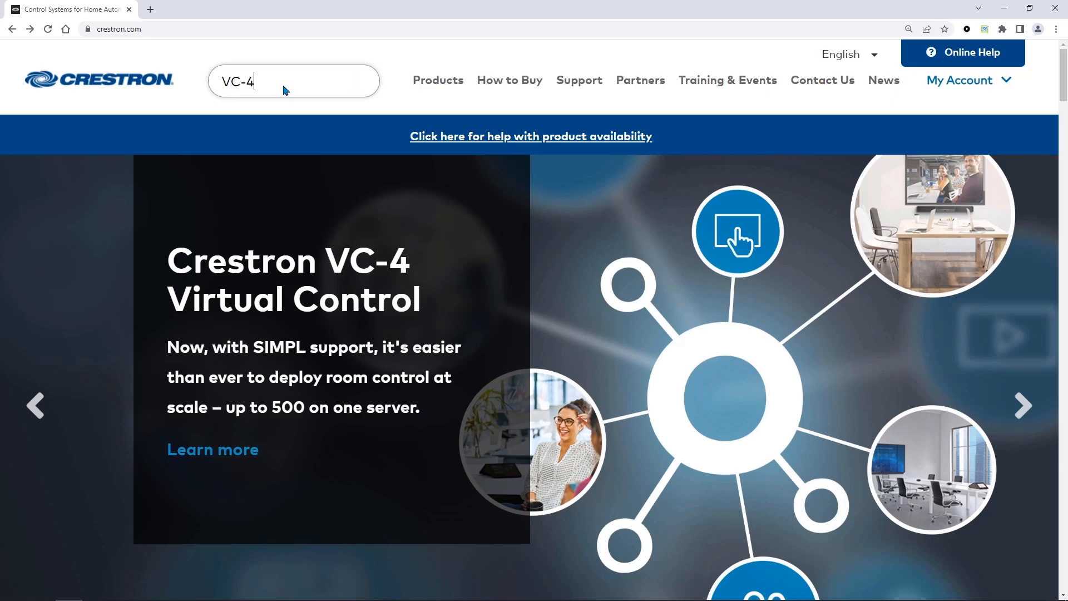
key(Return)
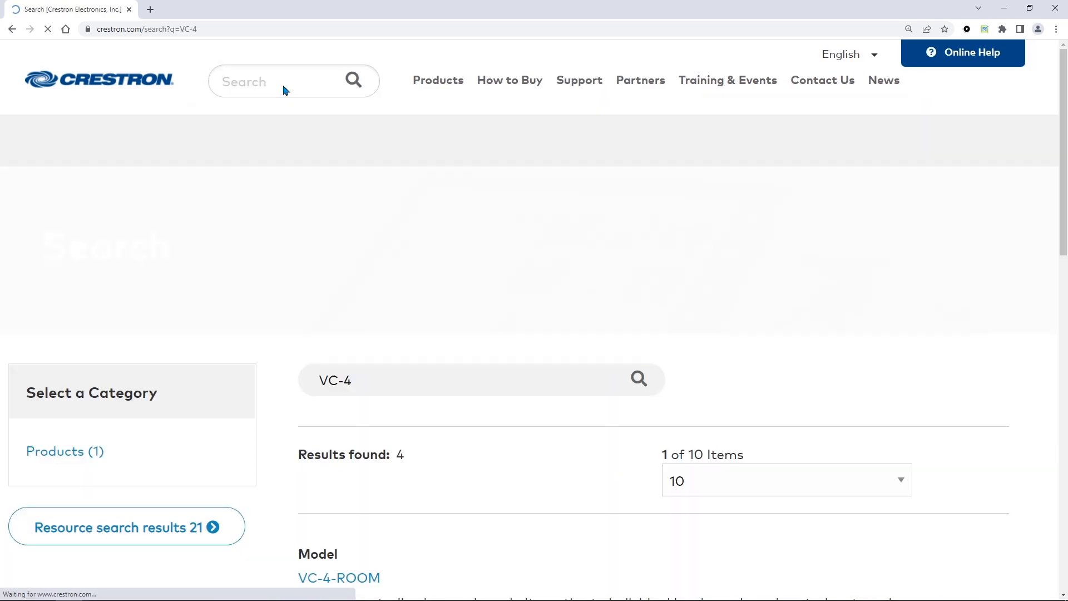
scroll(359, 334, down, 1)
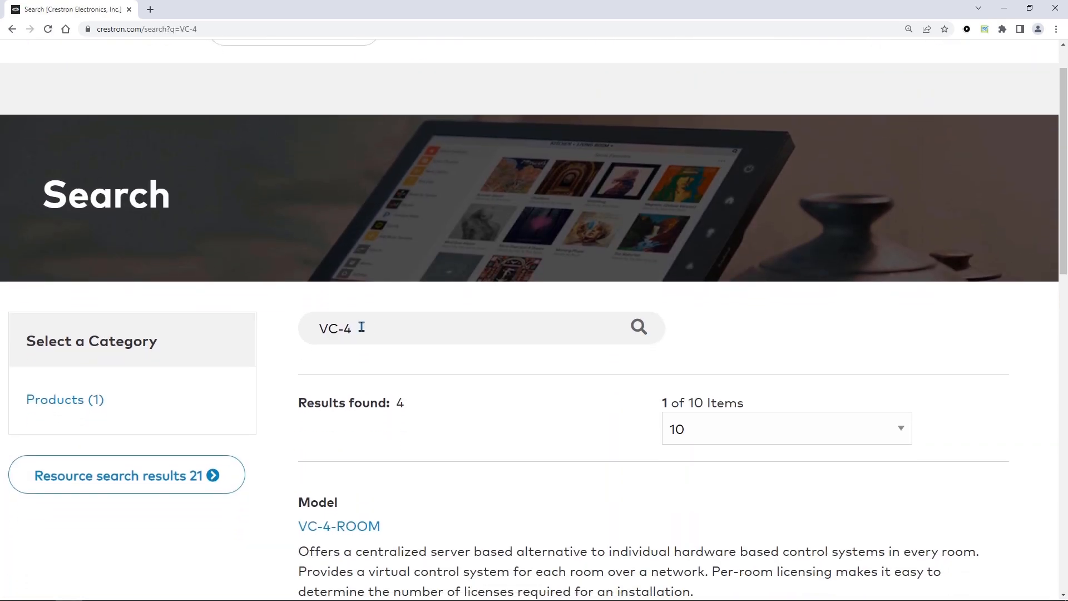
click(346, 517)
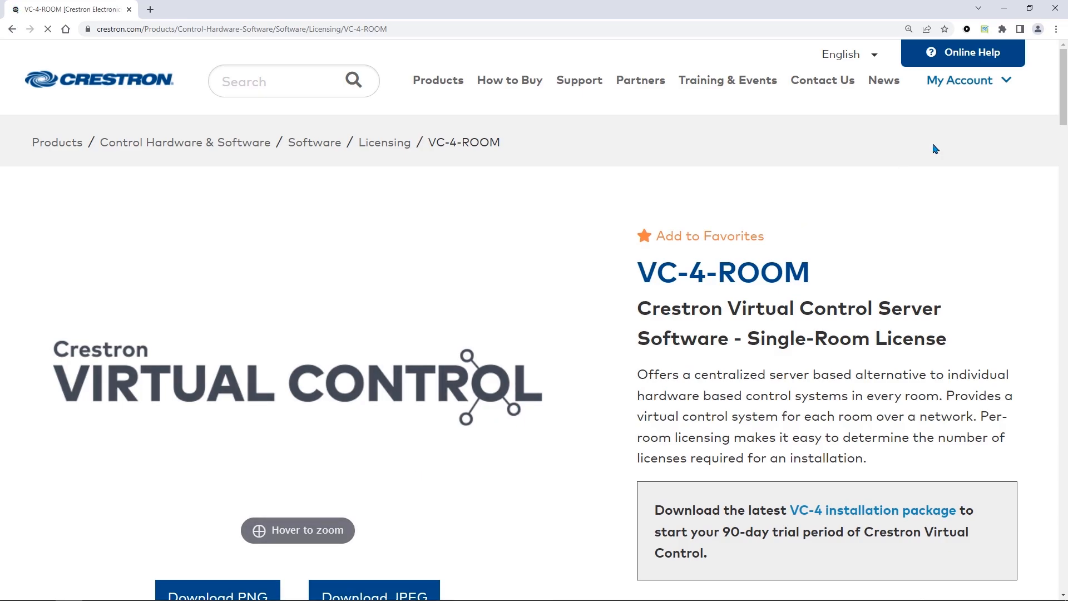
Download the .AVFramework for VC-4 6.1900.0728 software from the product's resources
drag(1062, 74, 1052, 160)
click(685, 243)
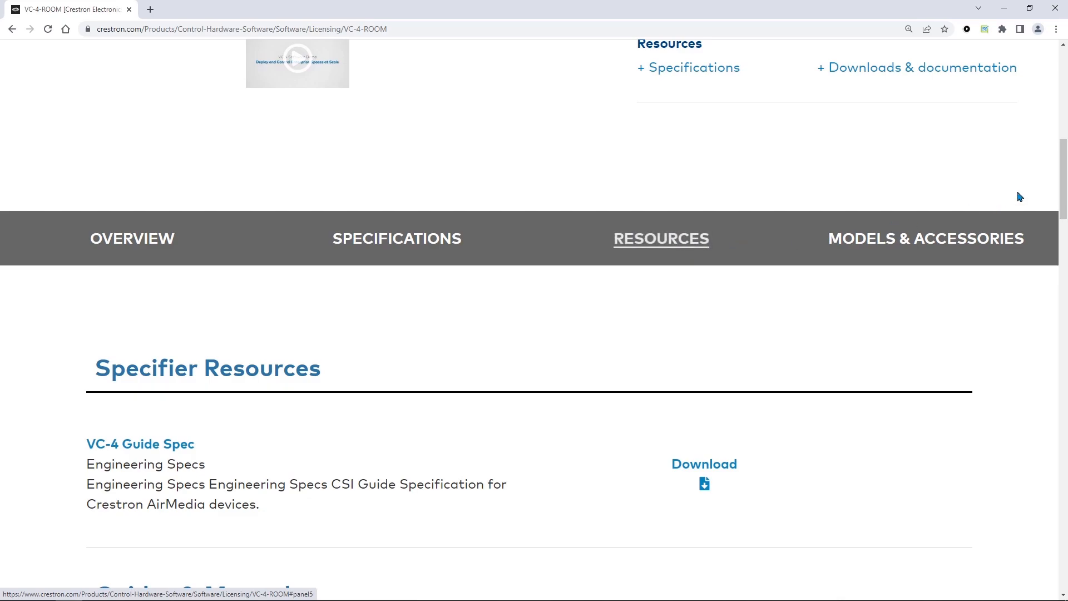
drag(1062, 162, 1059, 354)
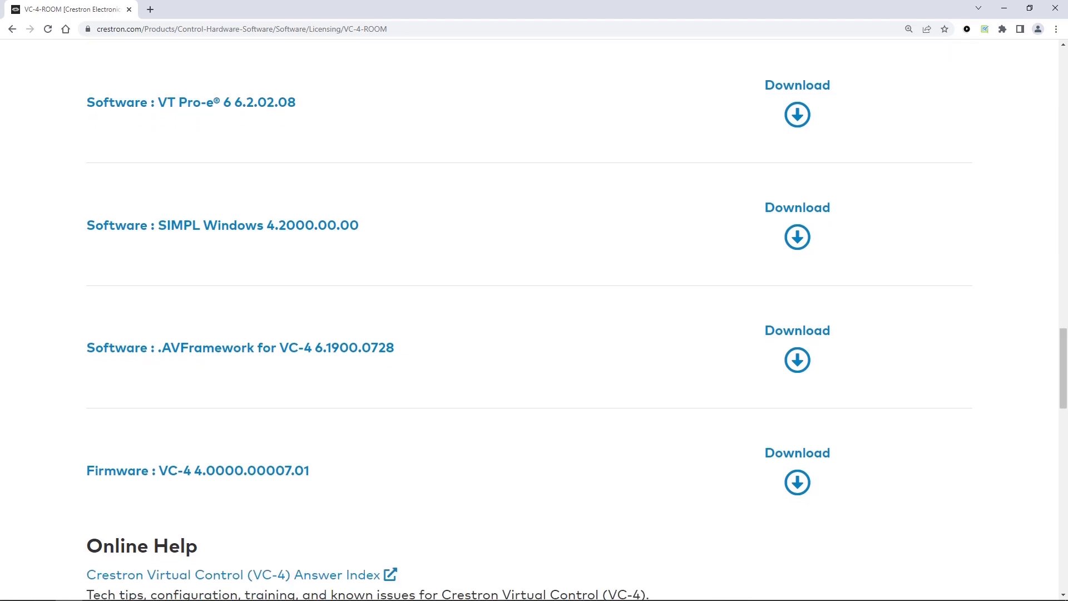
click(290, 350)
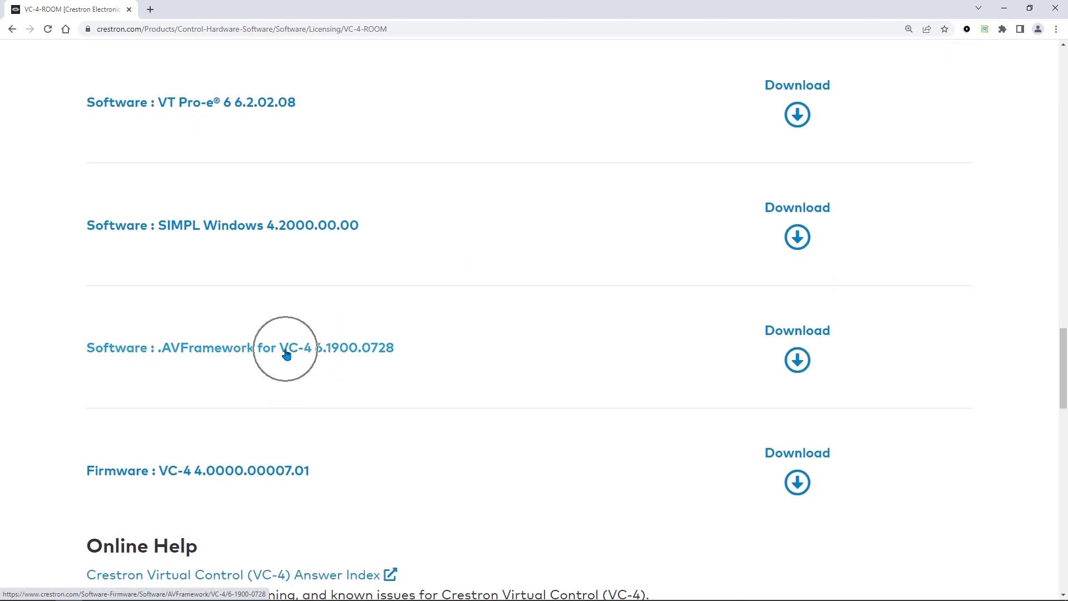
click(799, 361)
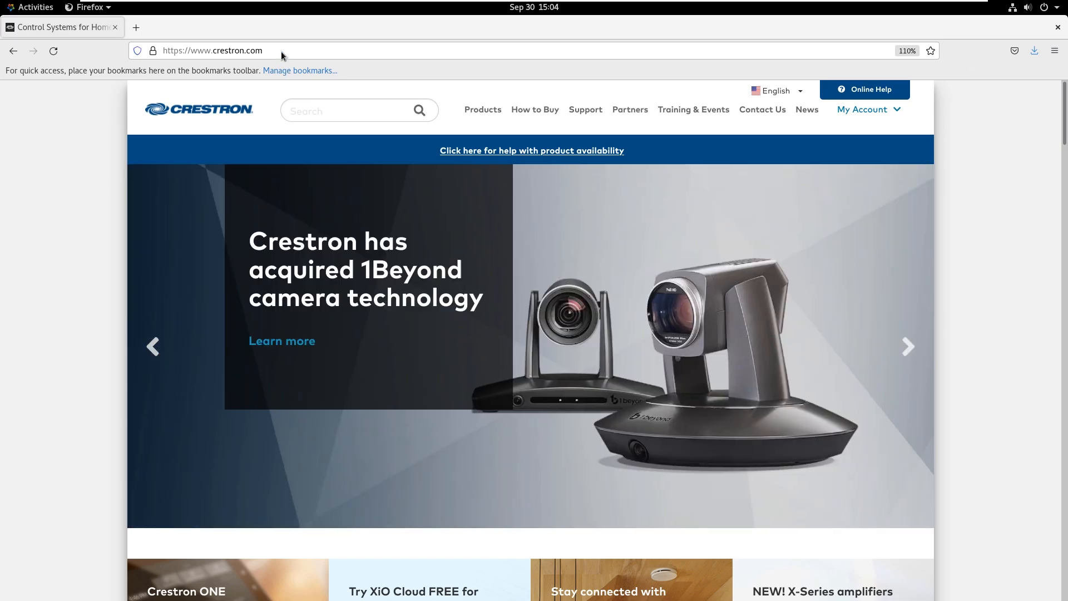
Open 192.168.2.212/VirtualControl/config/settings/ and display the server's Program Library settings
click(282, 51)
text(192.168.2.212/VirtualControl/config/settings/)
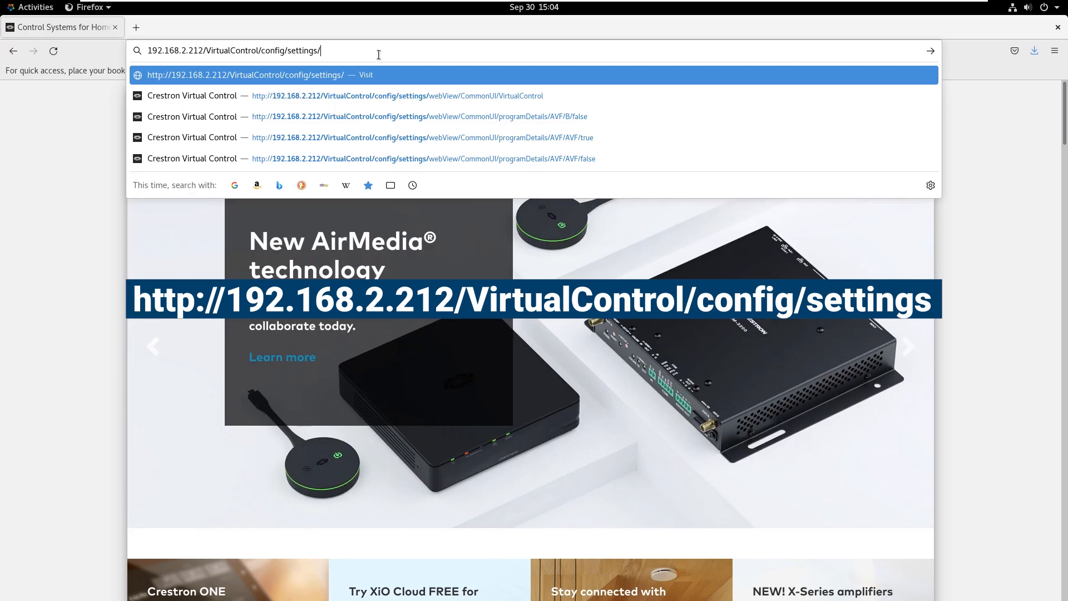
key(Return)
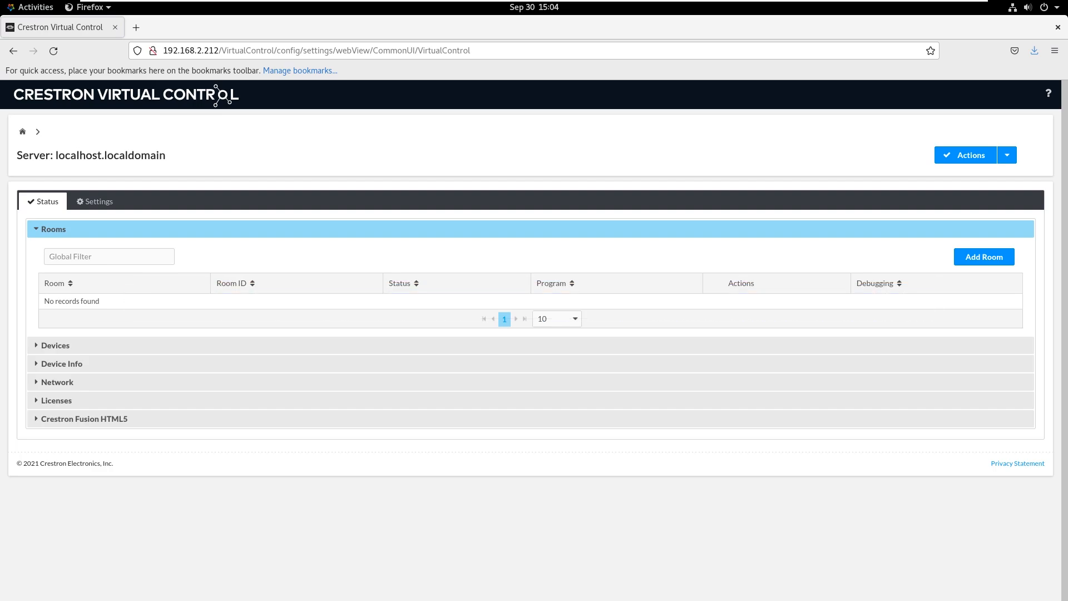
click(99, 201)
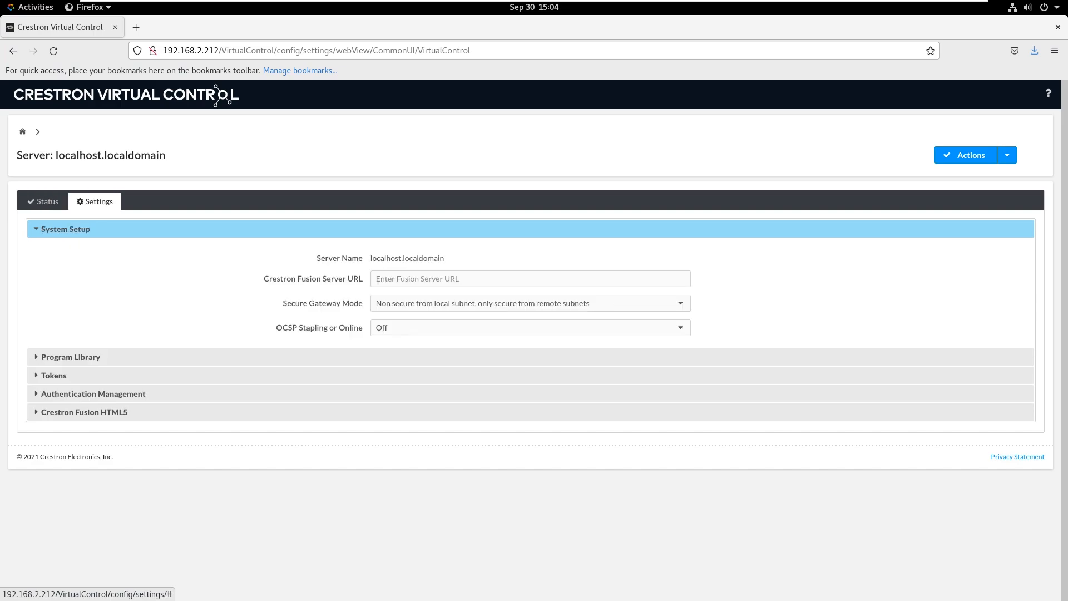
click(94, 357)
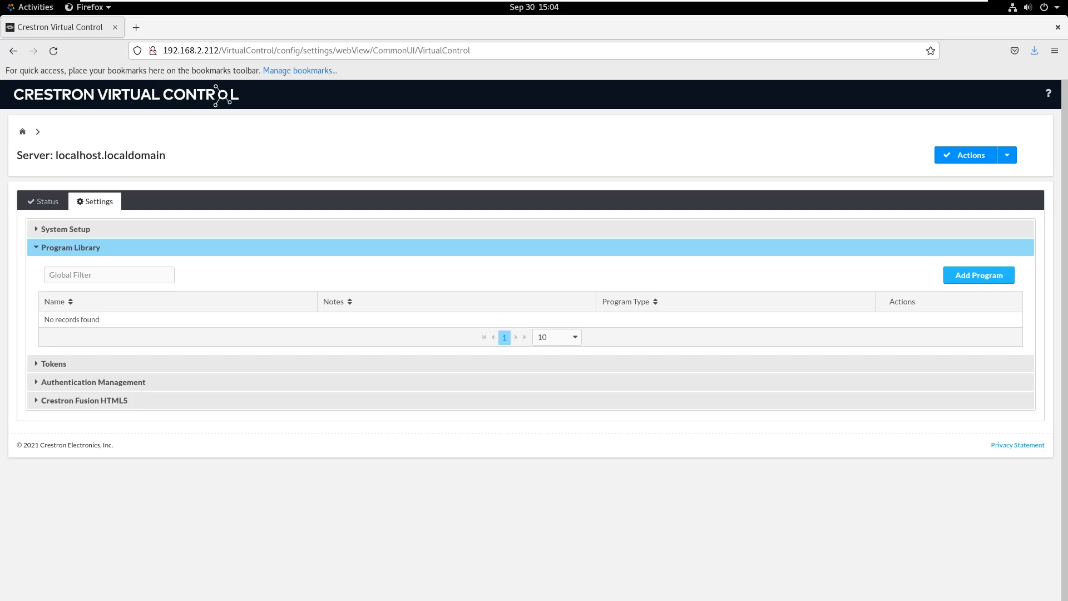
Begin adding a program to the library, with MPR-103 as both its name and description
key(ctrl)
key(ctrl)
key(ctrl)
click(977, 276)
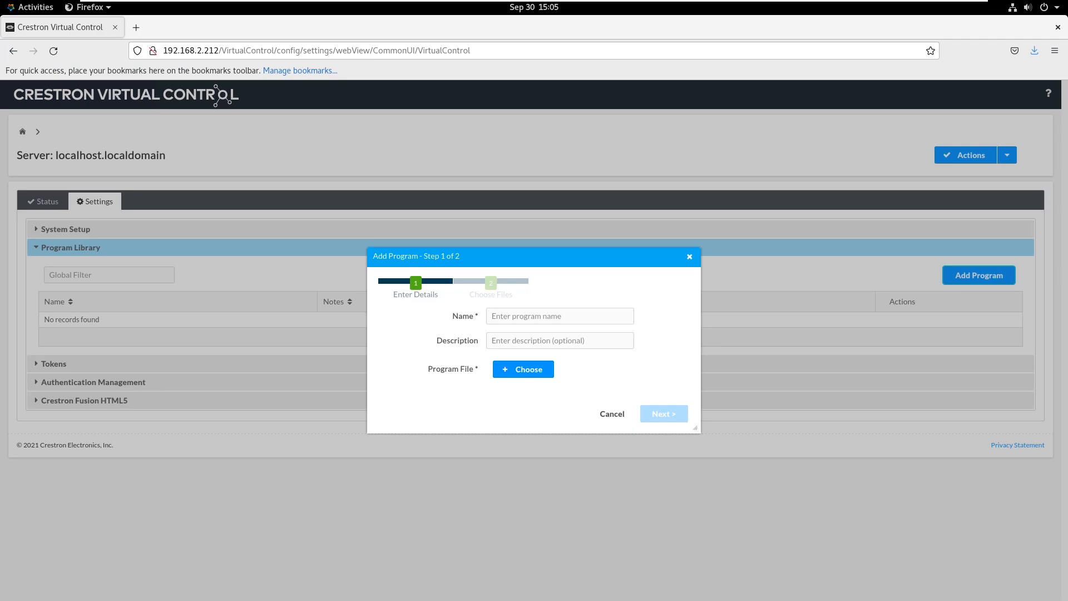
text(MPR-103MPR-103)
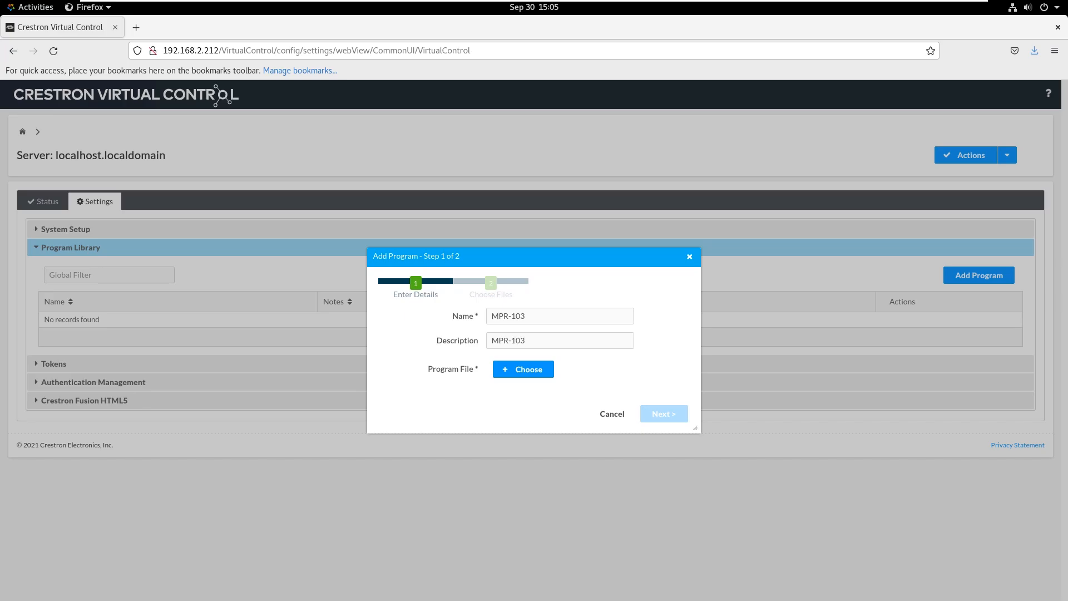
Choose AVFPlugin6.2200.1234.cpz from Downloads as the program file and proceed to the second stage of adding the program
click(529, 374)
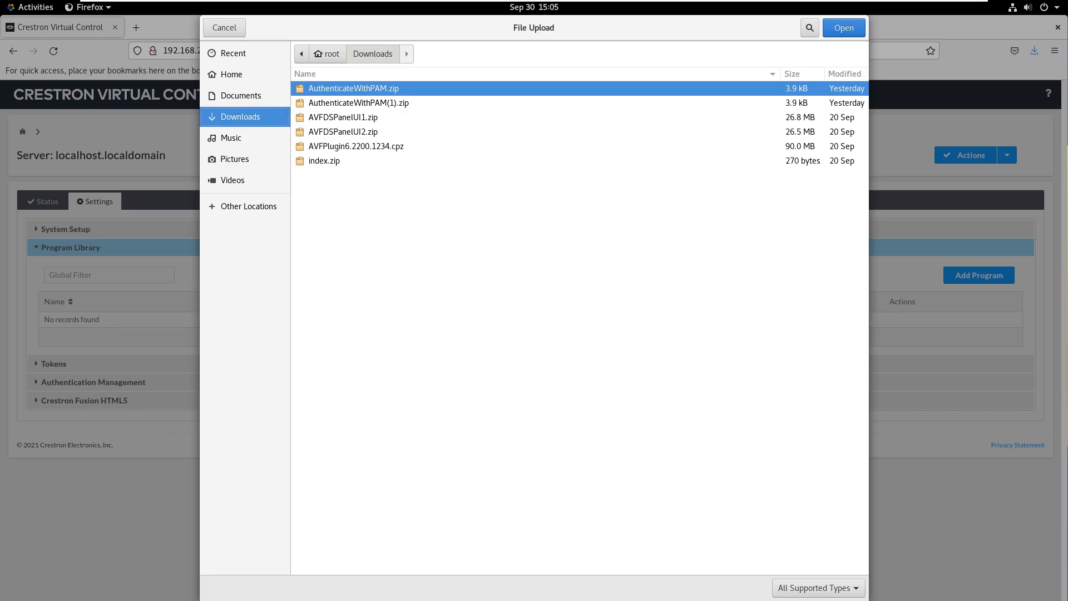
click(416, 146)
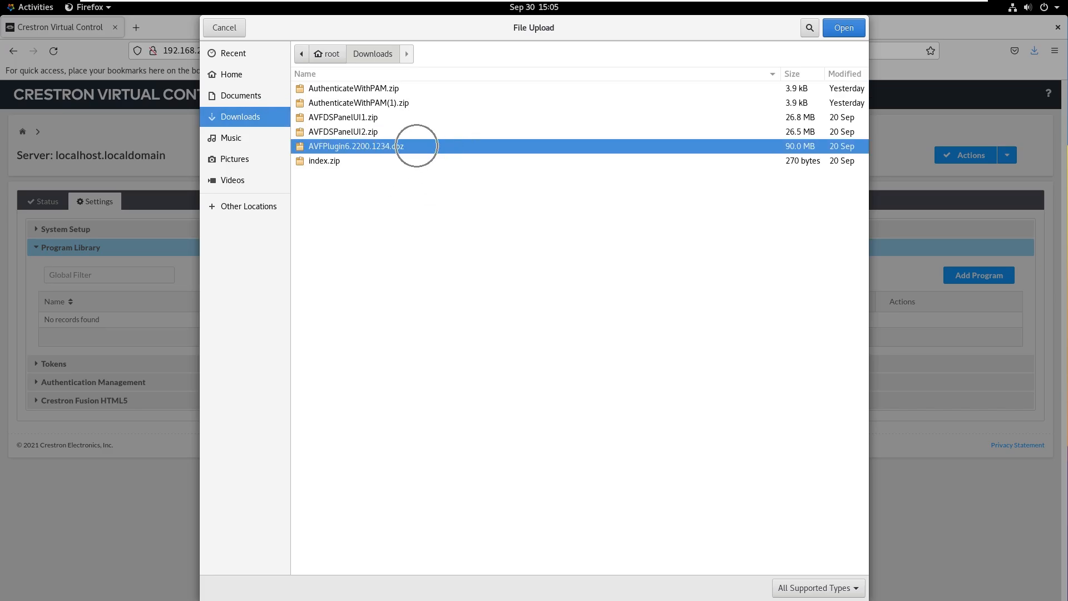
key(ctrl)
key(Return)
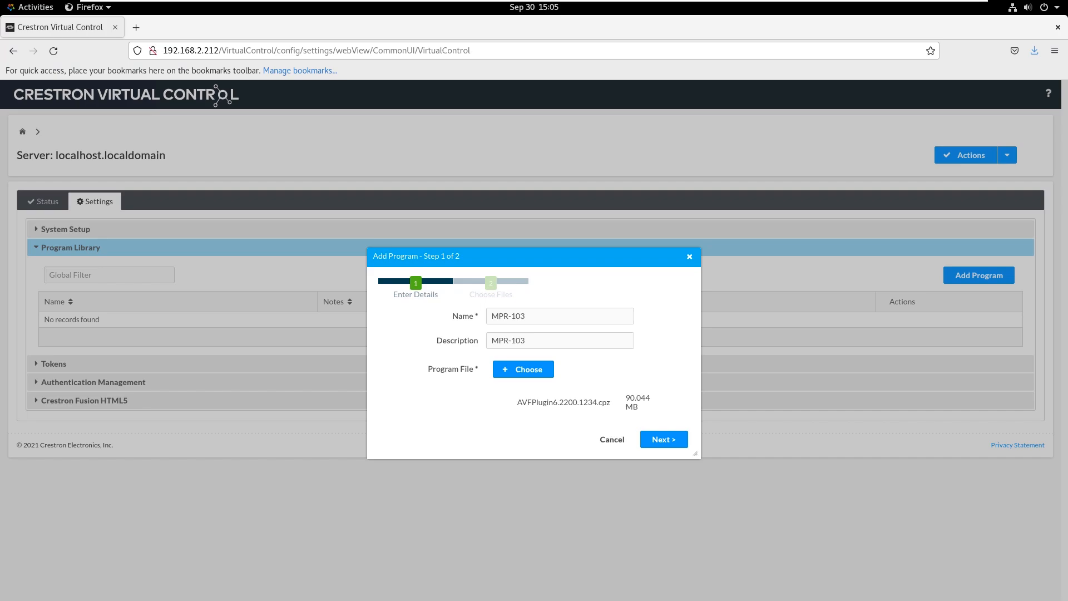
key(ctrl)
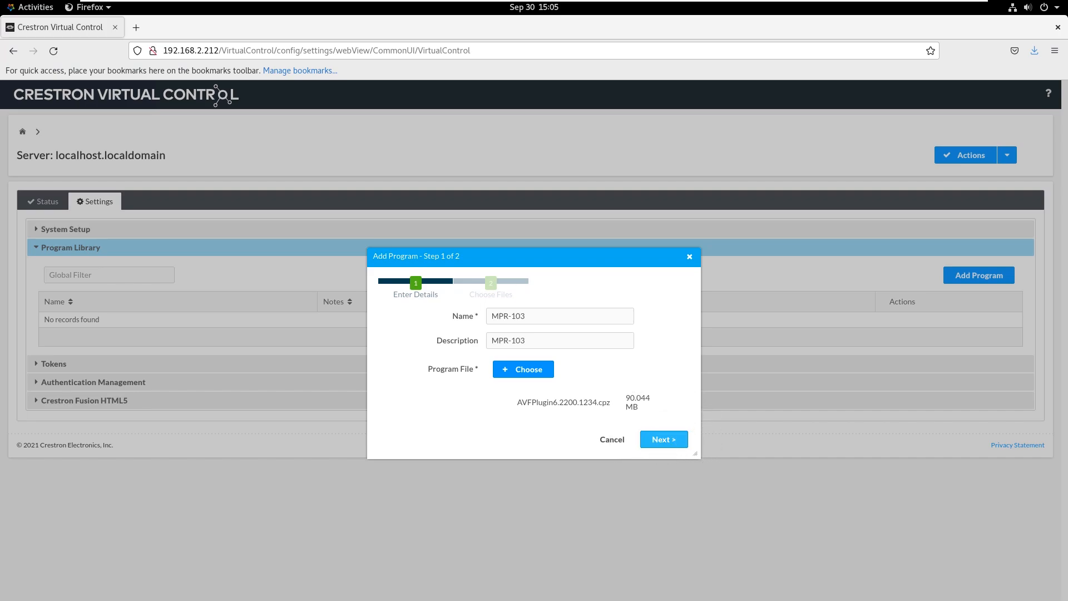
click(664, 439)
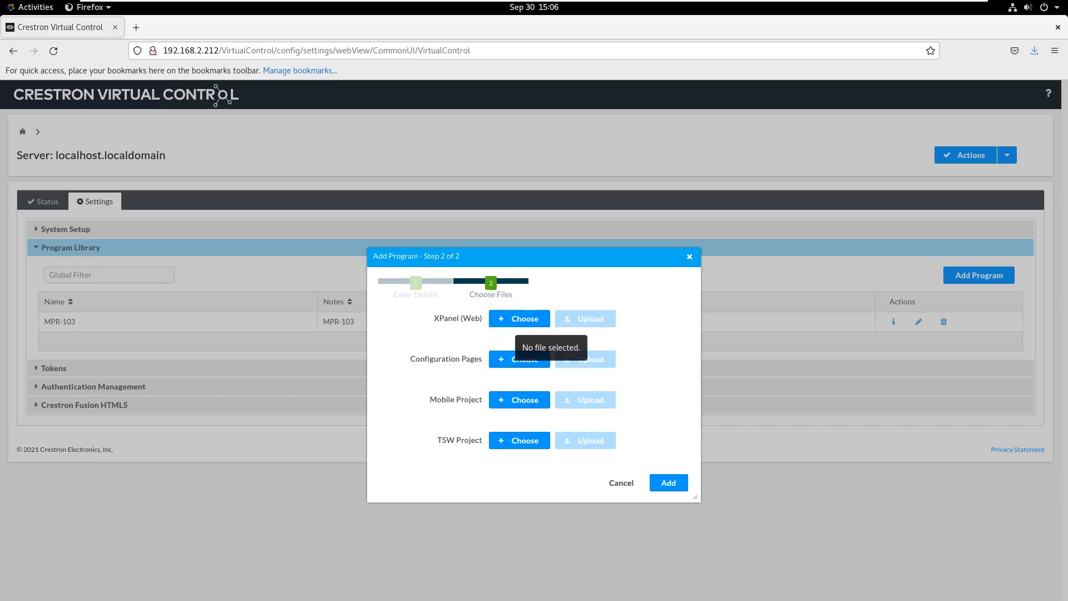
Upload AVFDSPanelUI2.zip from Downloads as the program's XPanel (Web) file
click(523, 319)
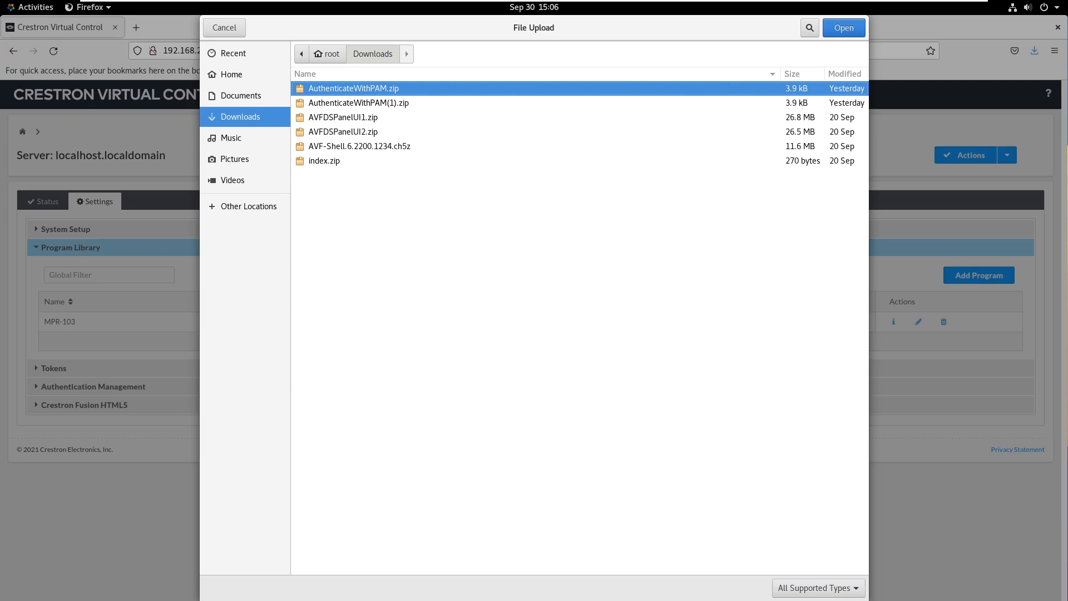
click(406, 132)
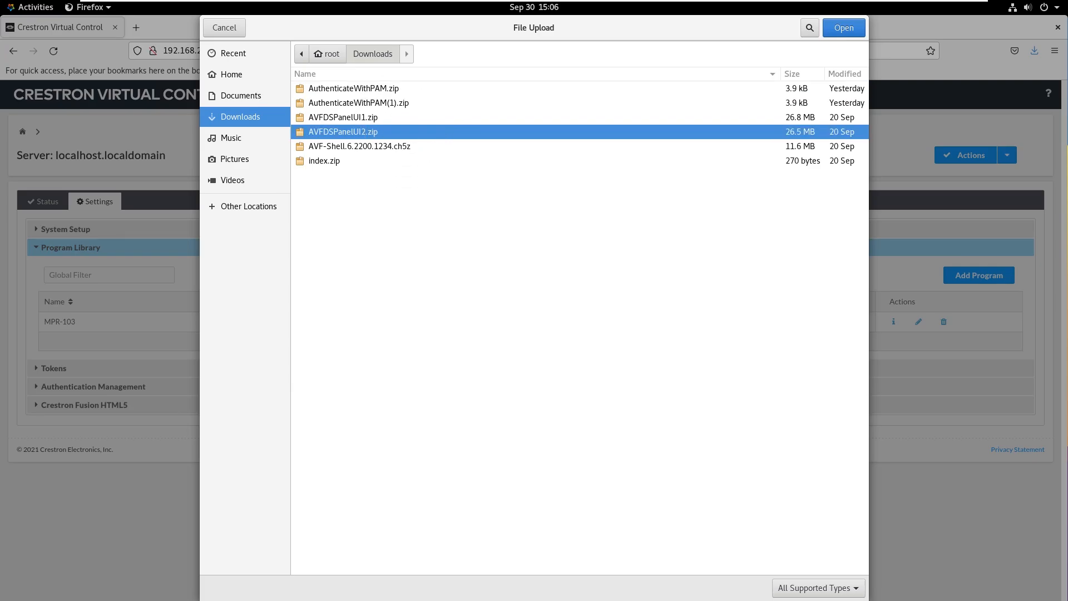
key(Return)
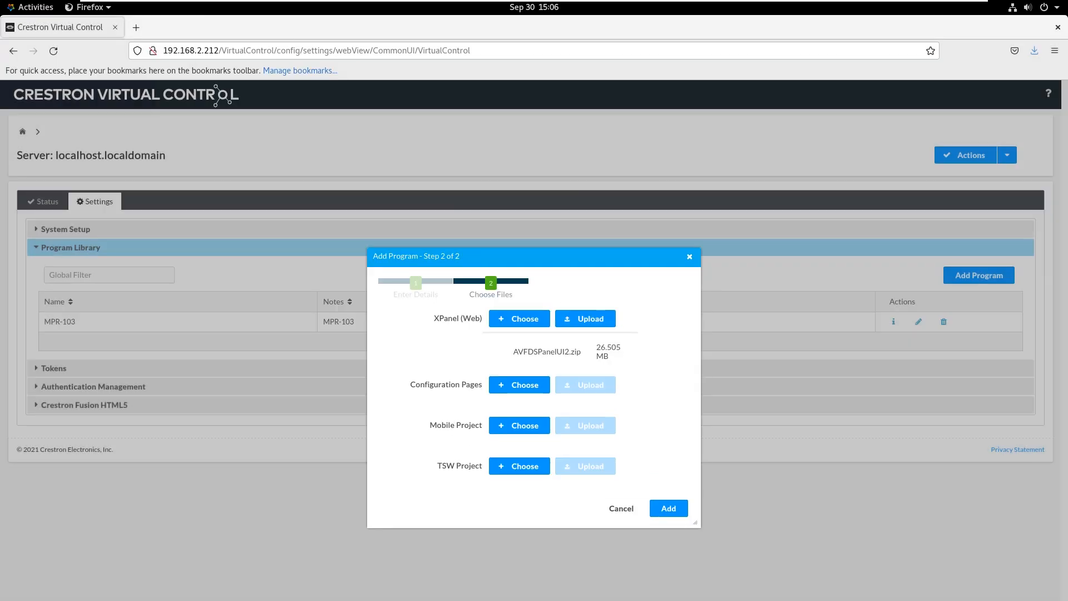
click(588, 323)
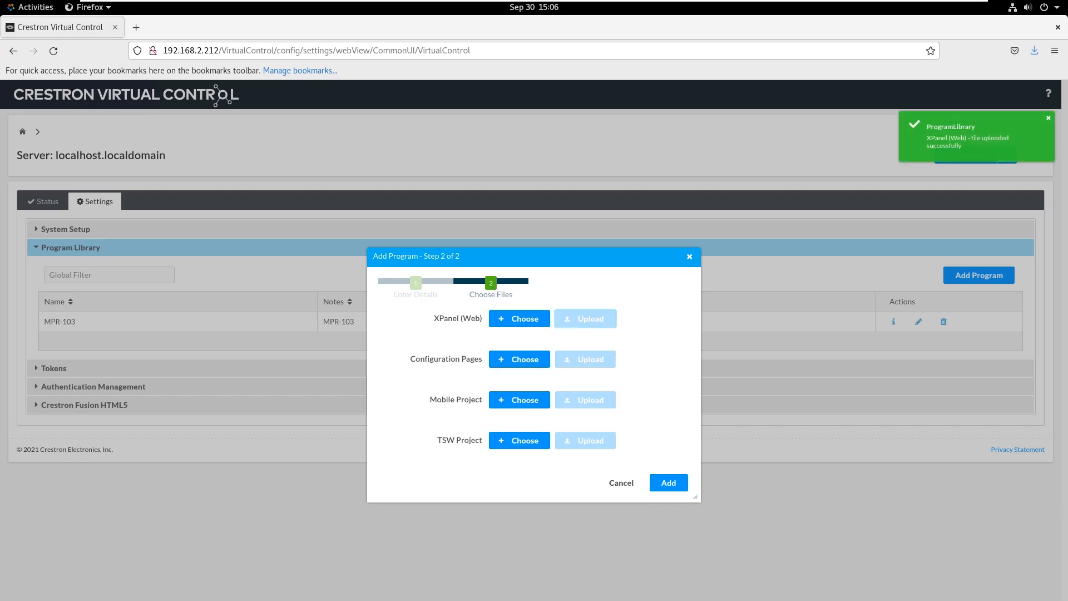
Upload index.zip from Downloads as the program's Configuration Pages file
click(519, 359)
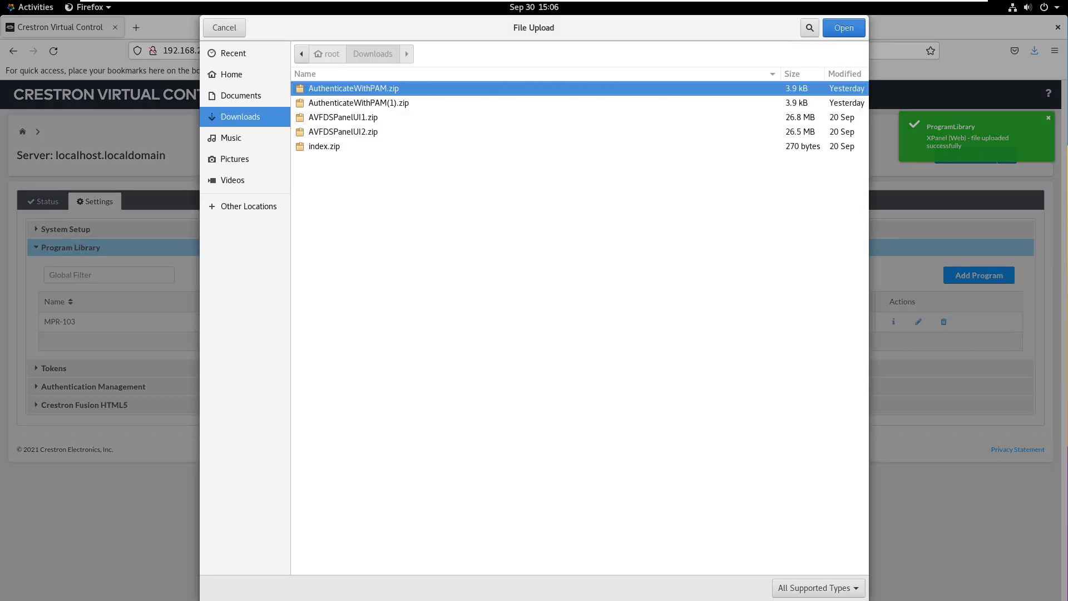
click(353, 146)
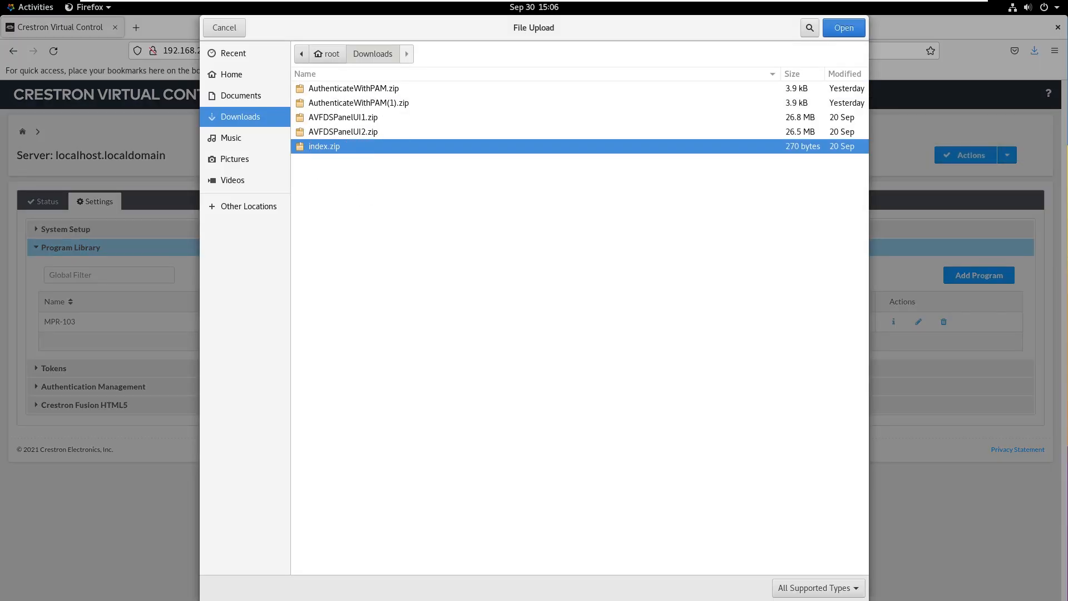
key(Return)
click(593, 359)
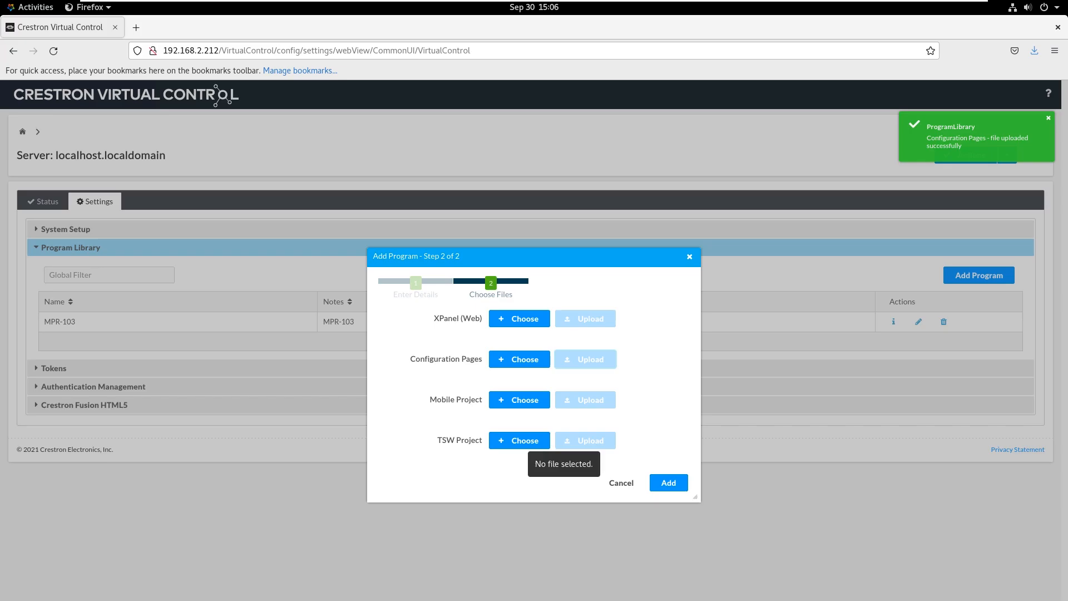
Upload AVF2.0_TS_v6.2200.1234.vtz as the TSW Project file and finish adding the program
click(526, 440)
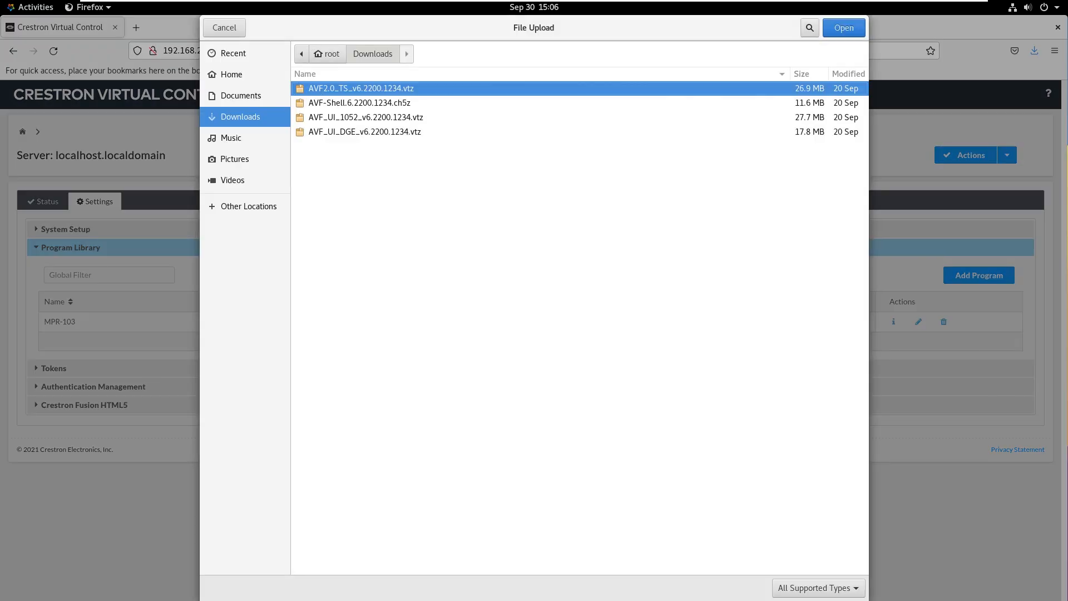
click(844, 27)
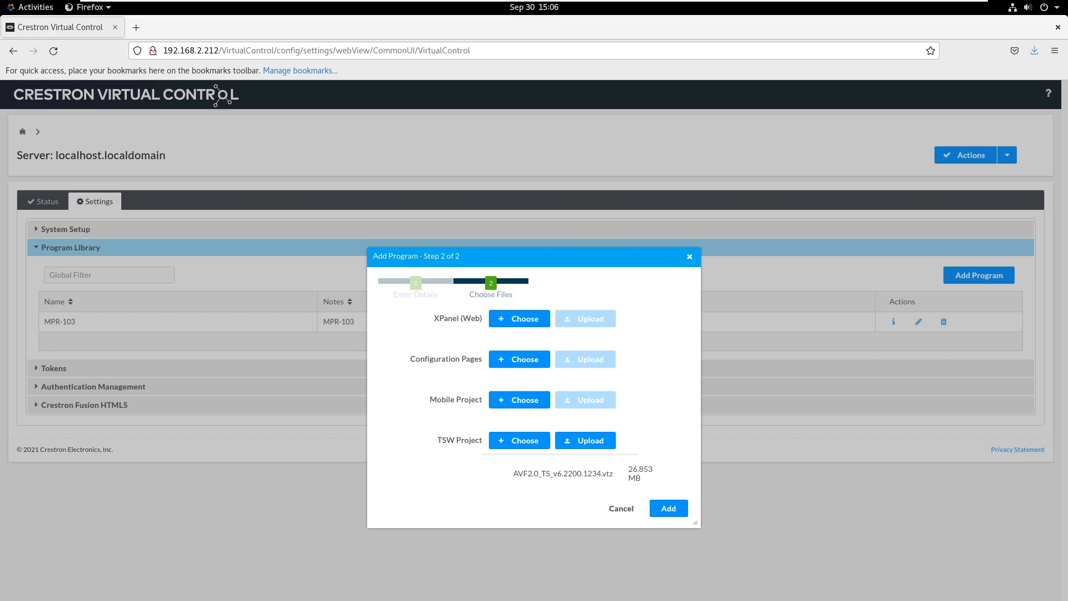
click(585, 440)
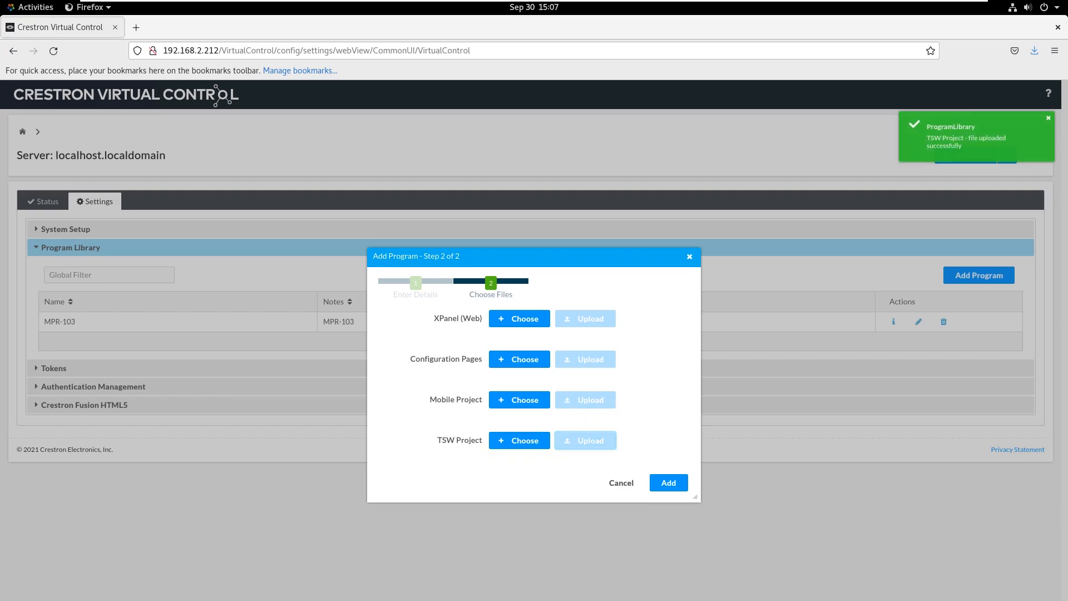
click(677, 482)
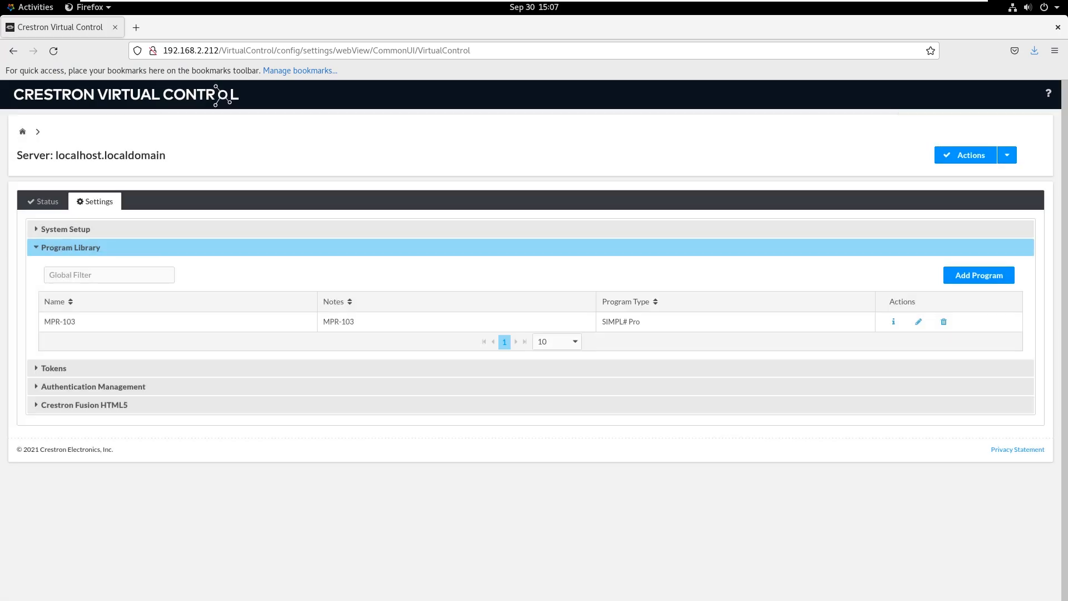
Add a room running program MPR-103, with the room name MPR-103 and the room ID 103
click(1007, 155)
click(971, 215)
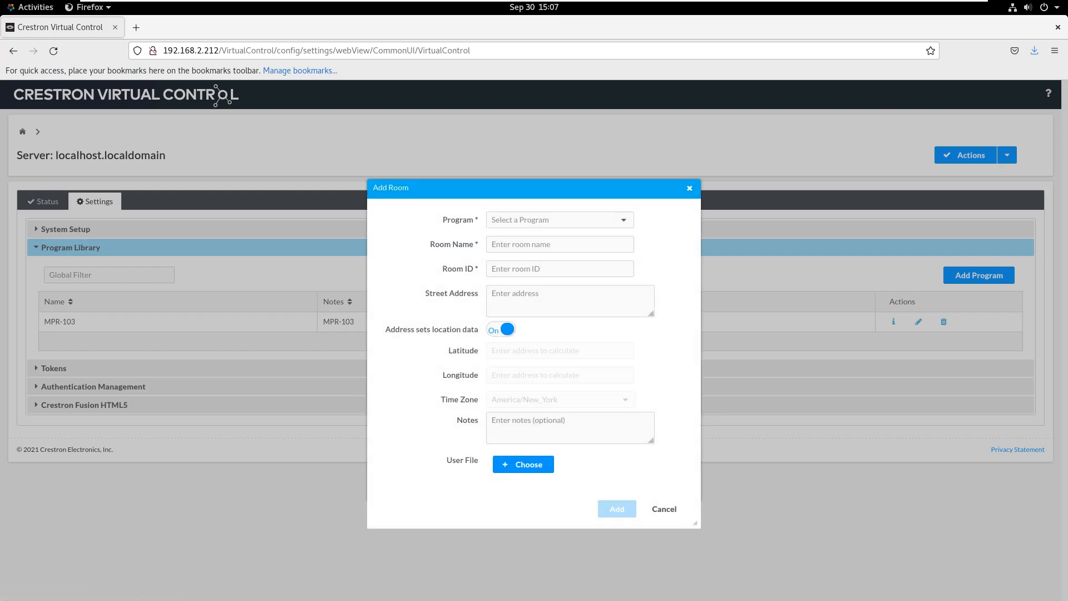
click(515, 220)
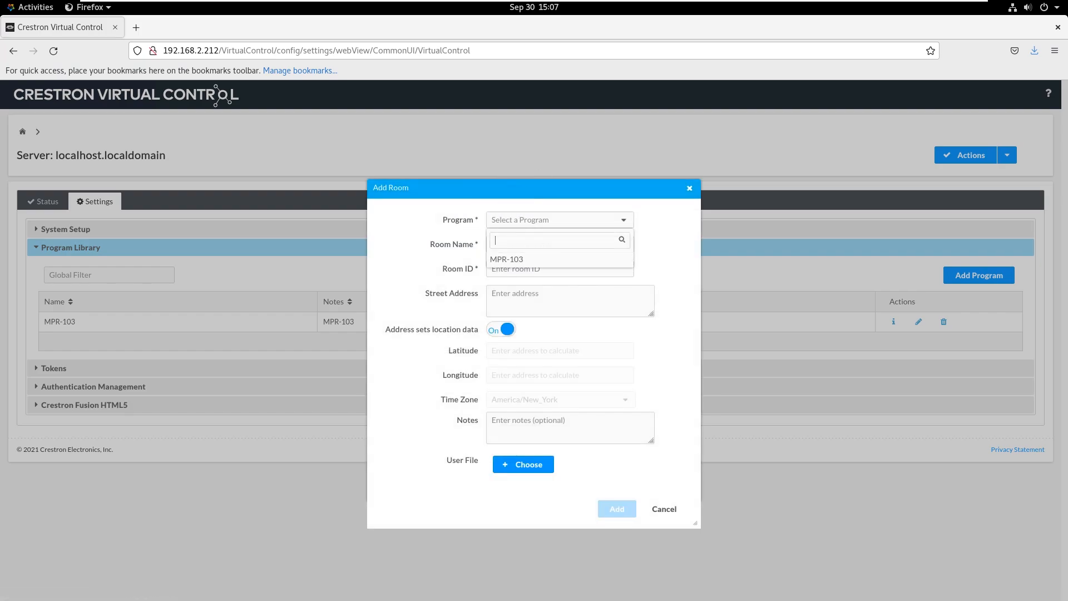
click(507, 260)
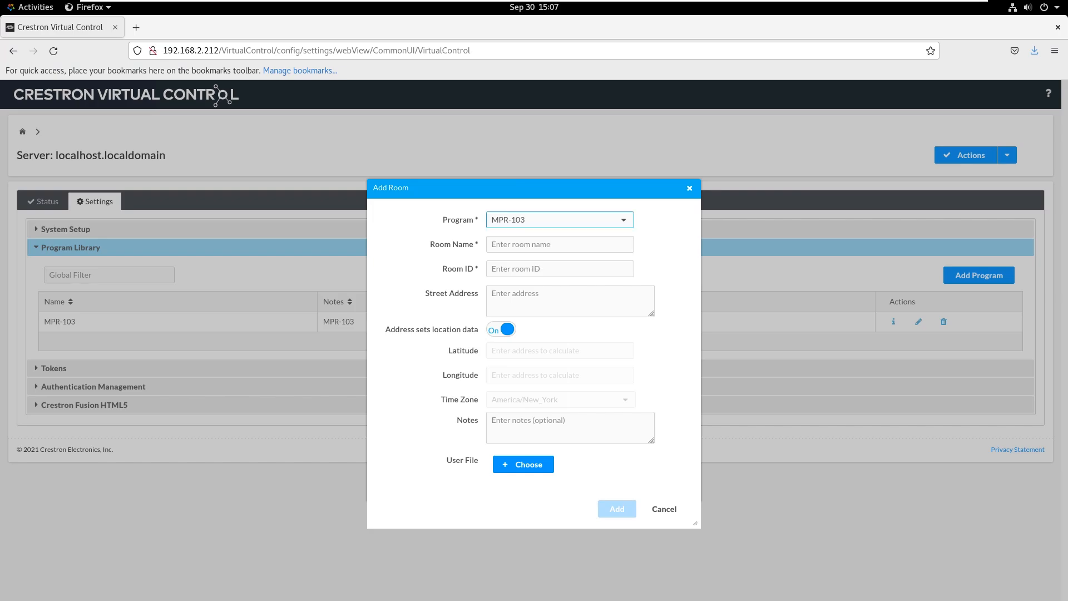
click(559, 244)
text(MPR)
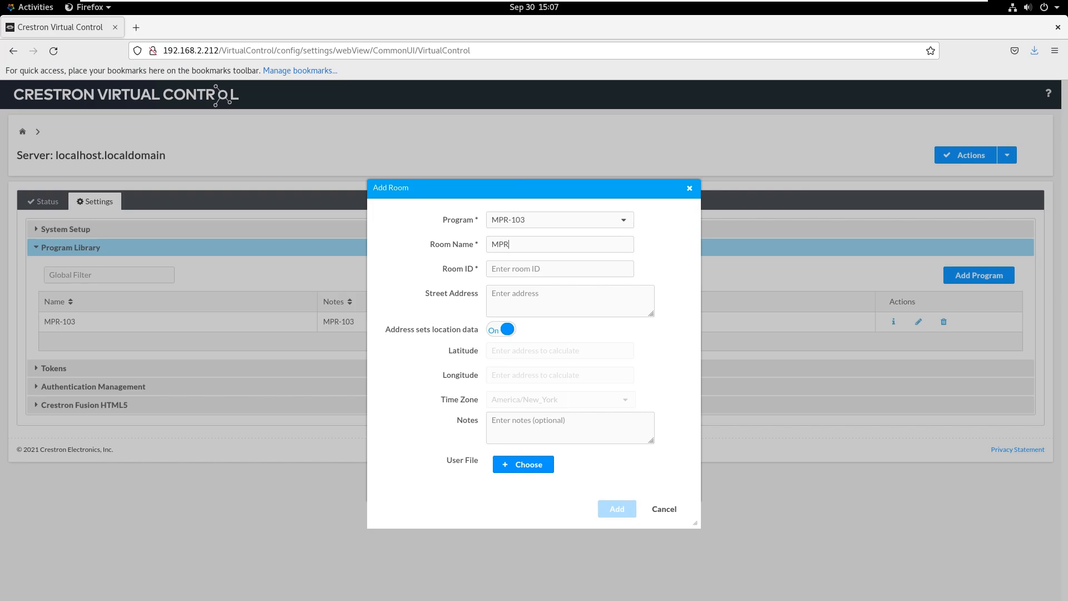
text(-103)
key(Tab)
text(103)
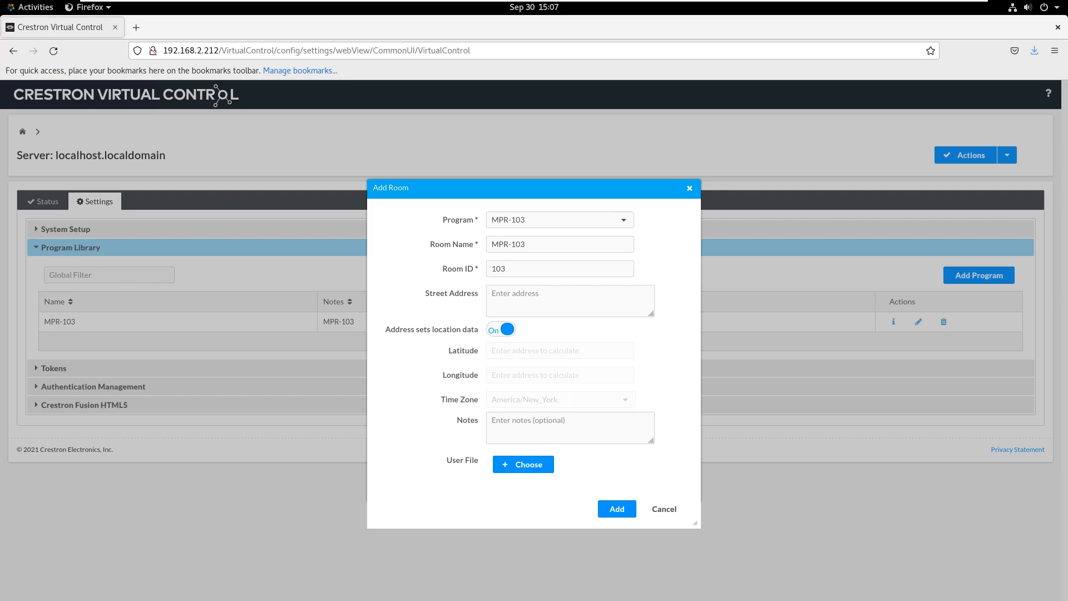
click(617, 509)
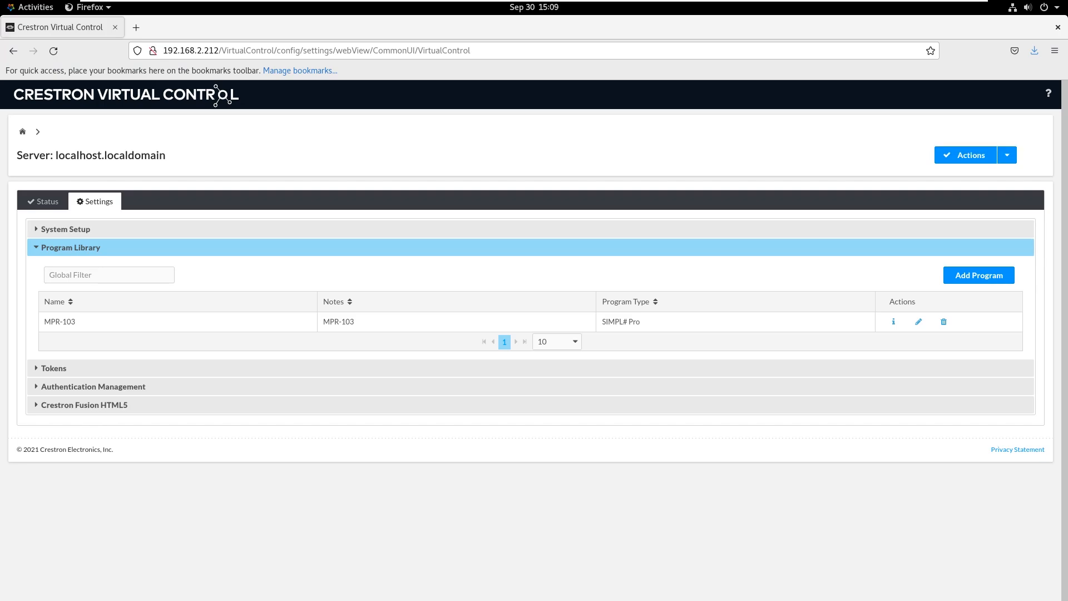
Show the server's room list and check the running status of room MPR-103
click(47, 200)
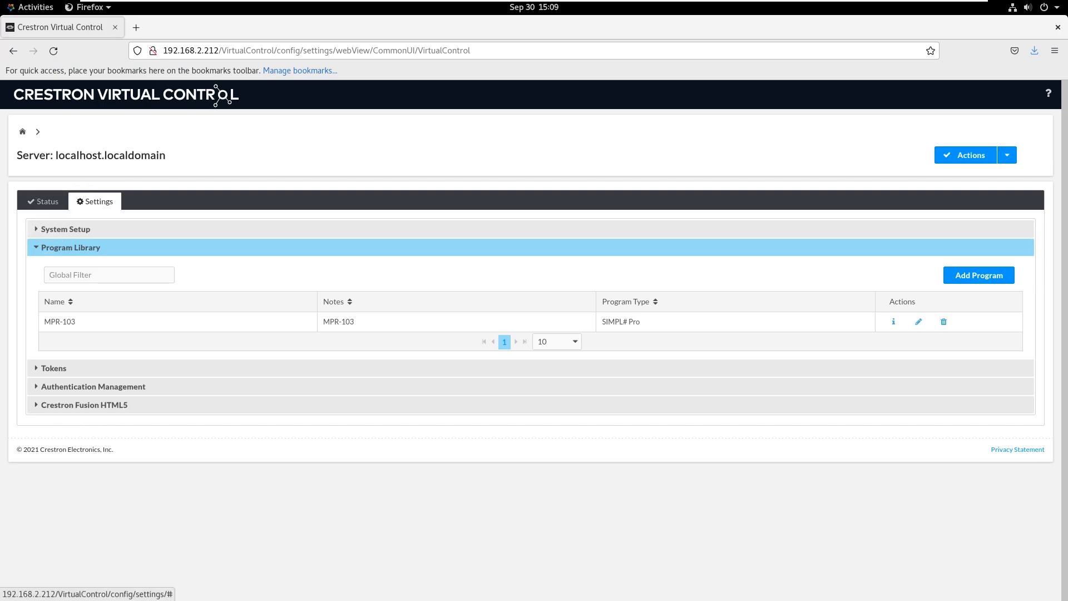
key(ctrl)
key(ctrl)
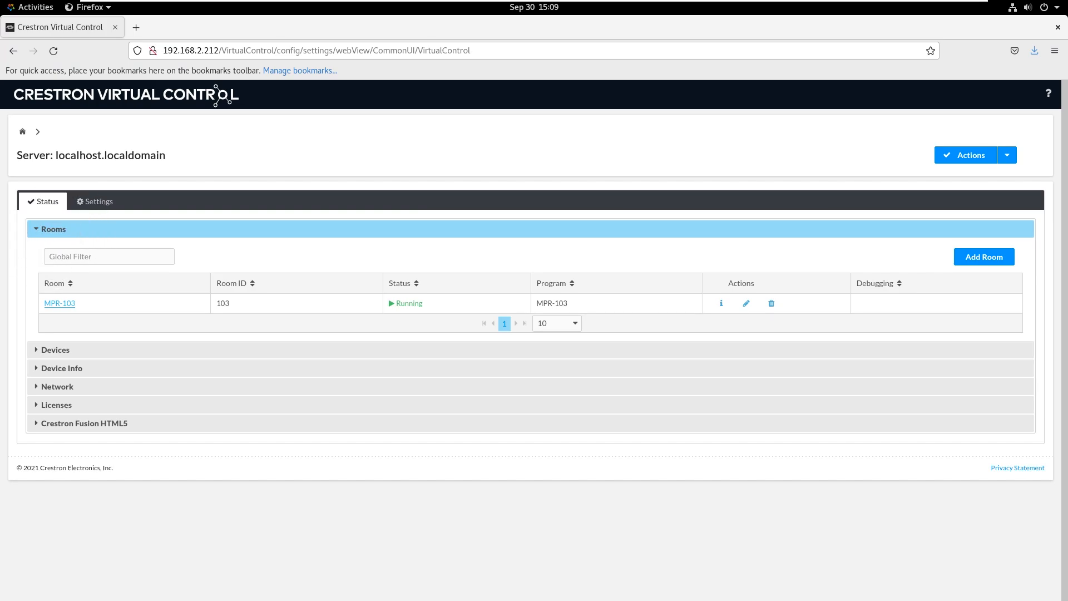
key(ctrl)
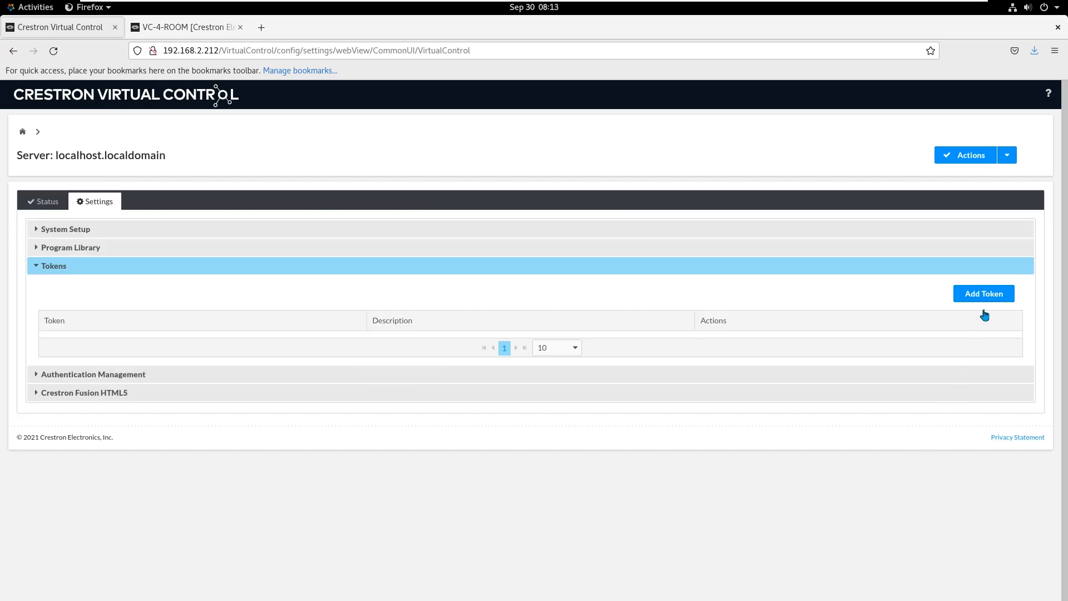
Add a server token with the description AVF and copy the generated token
key(ctrl)
key(ctrl)
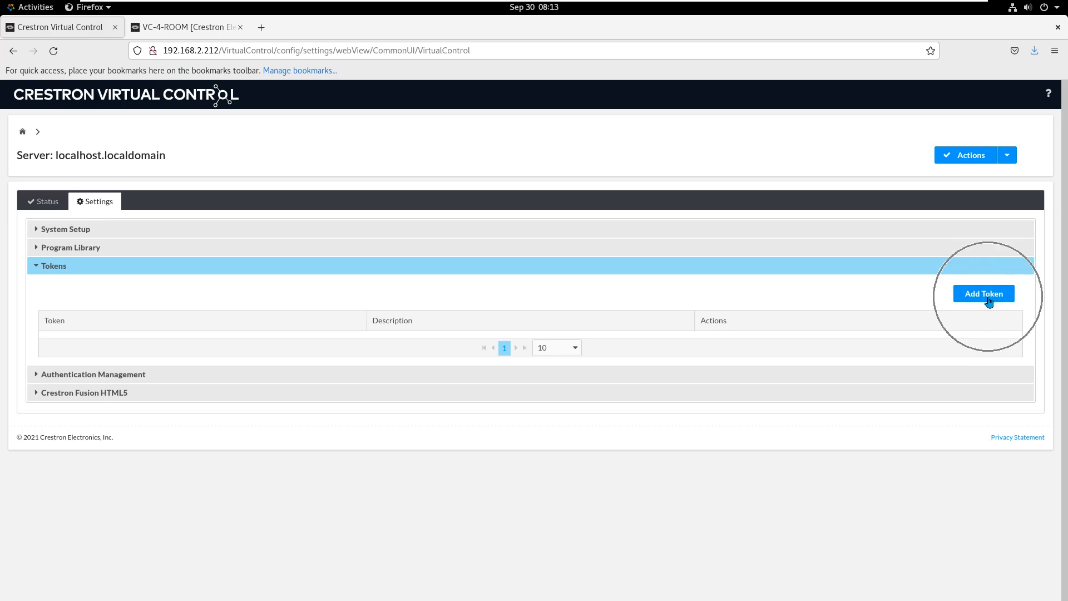
key(ctrl)
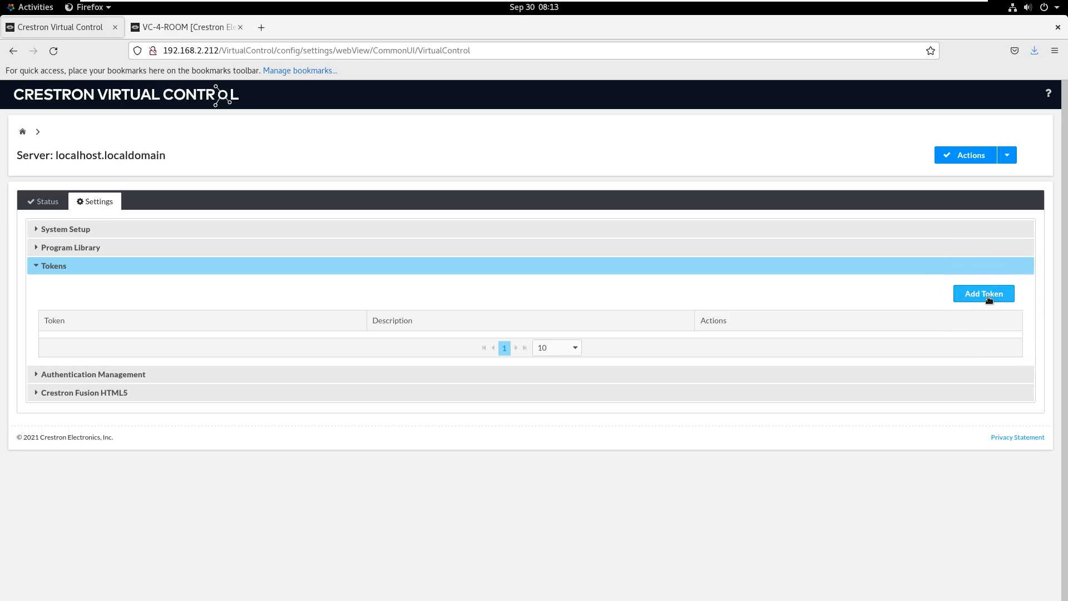
click(989, 299)
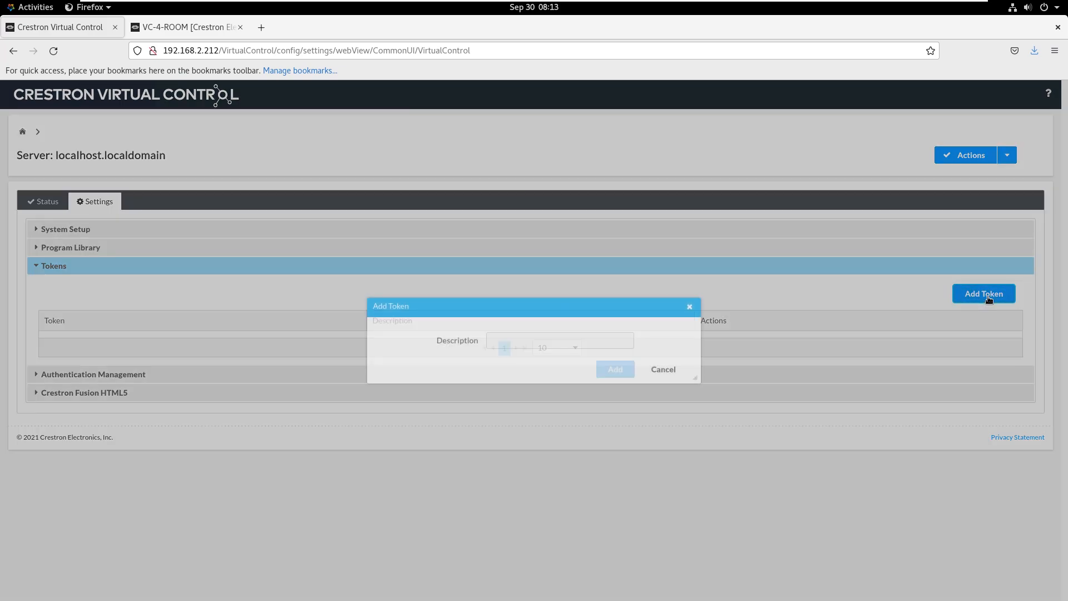
text(AVF)
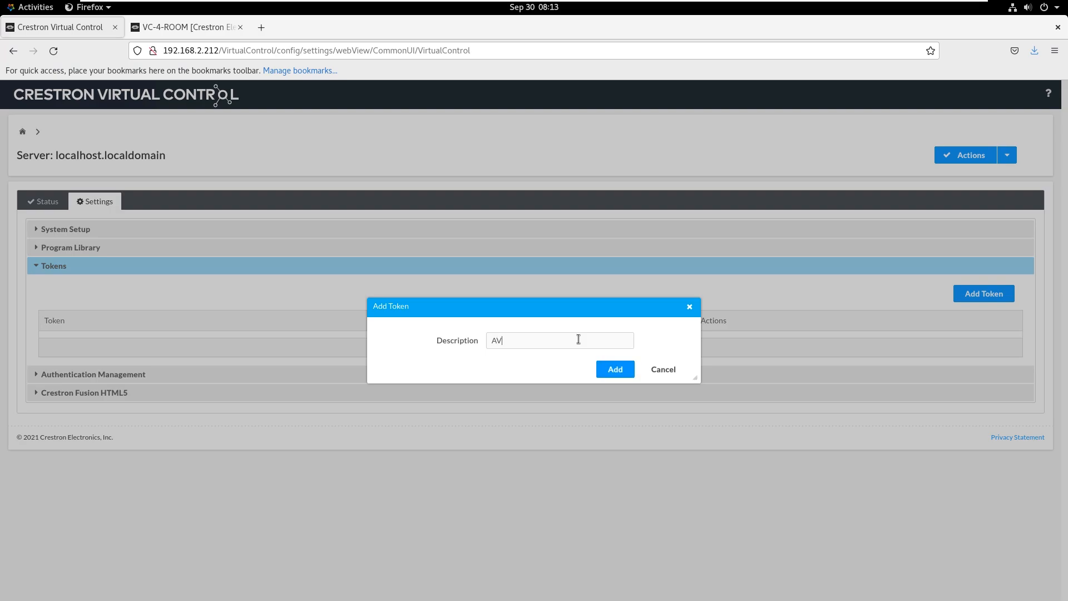
click(614, 370)
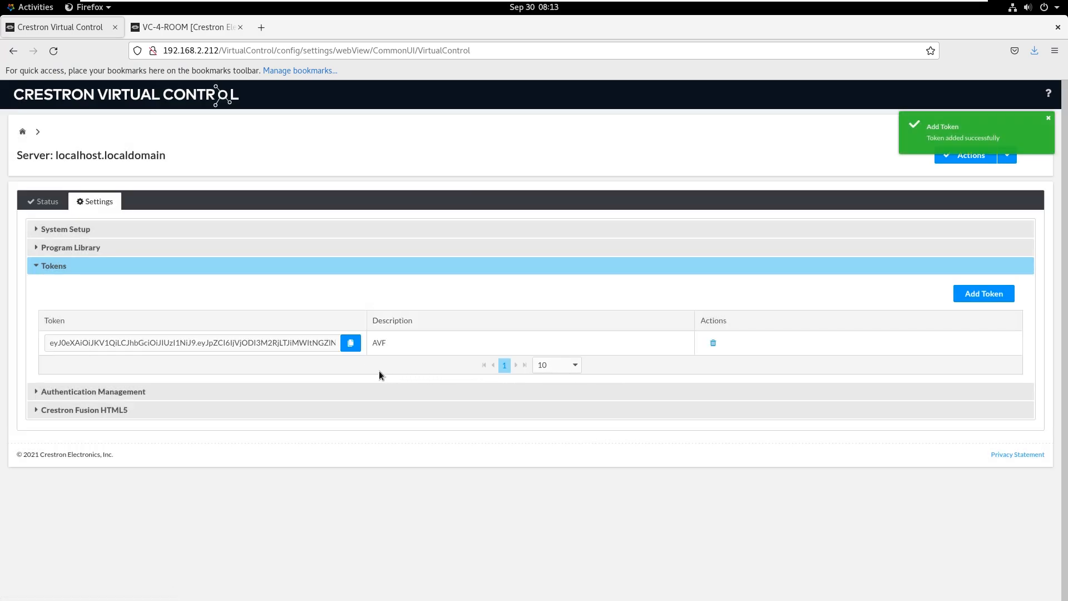
click(350, 346)
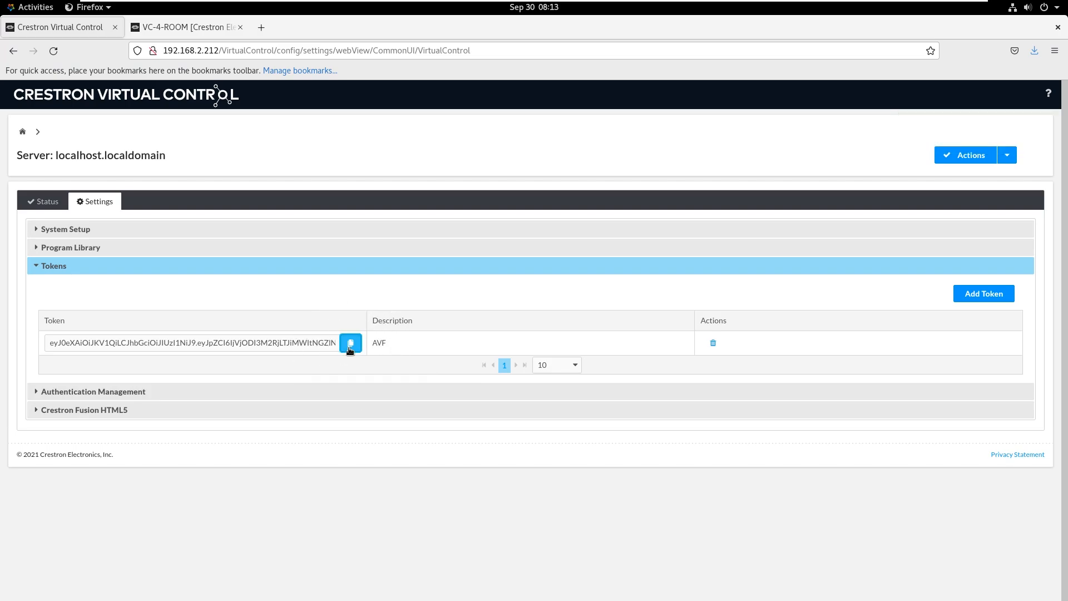
Find room B with ID AVF in the room list and open its AV Framework configuration page
click(72, 247)
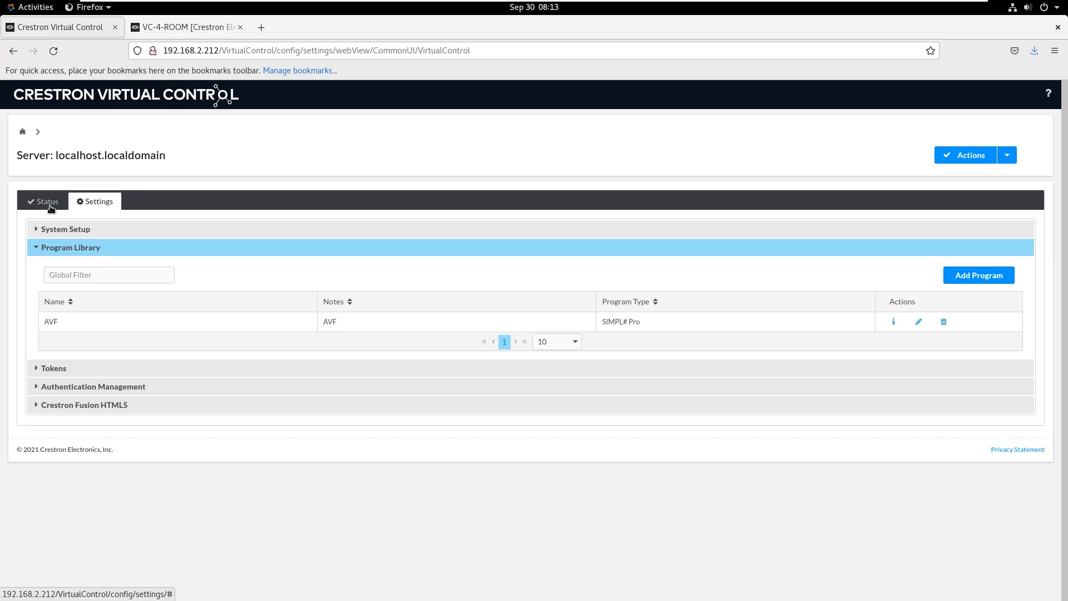
click(51, 205)
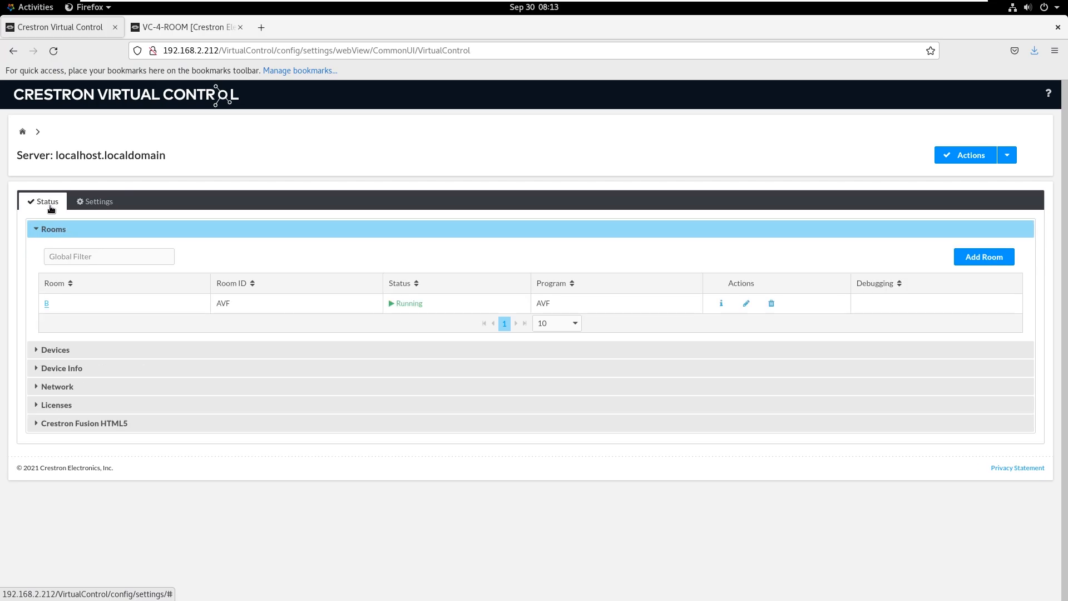
click(47, 306)
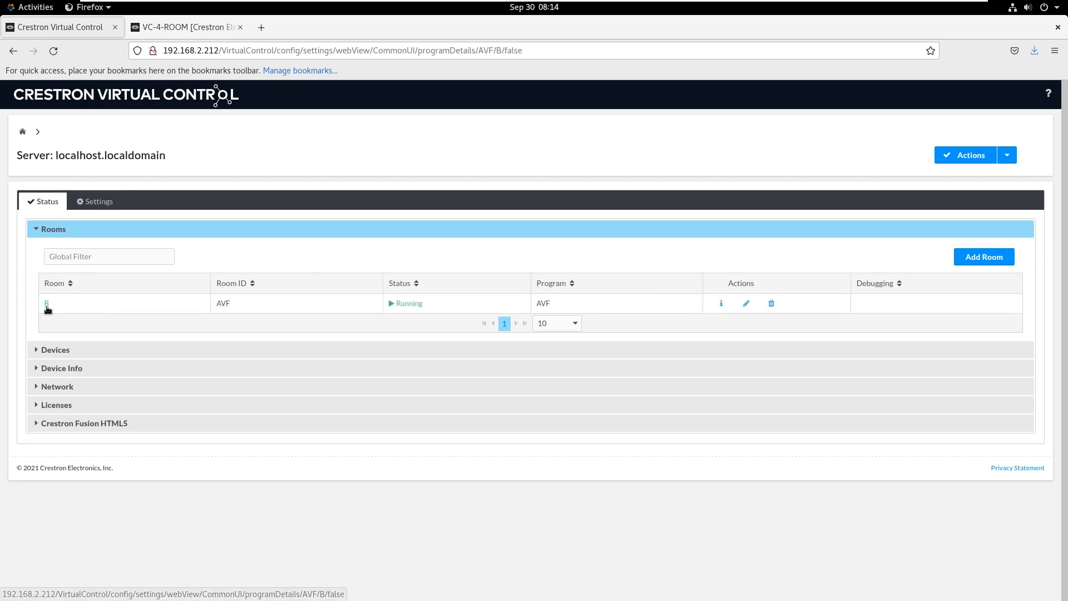
click(445, 338)
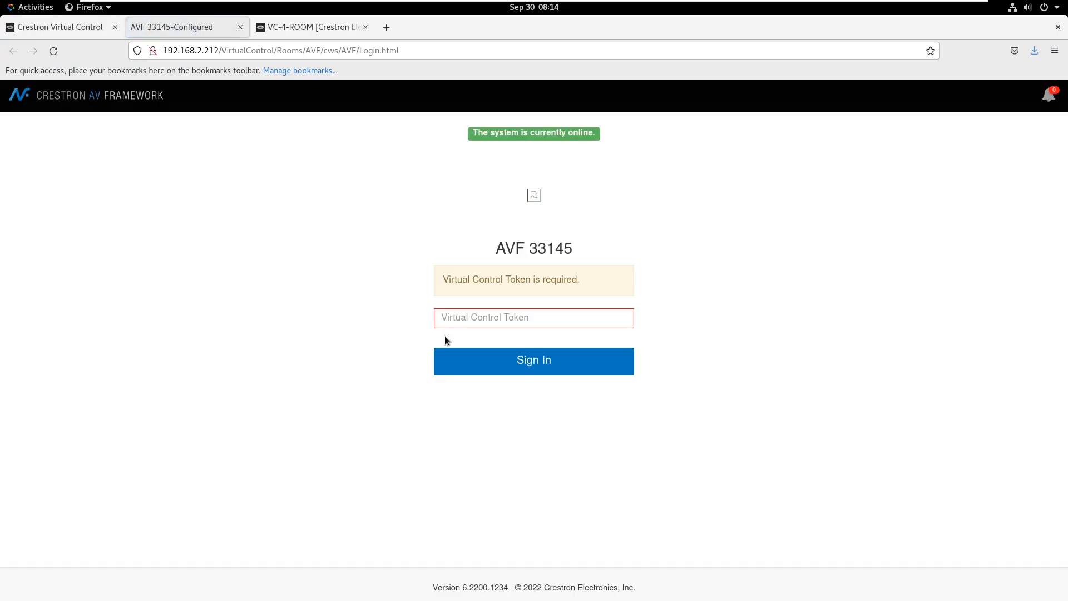
Paste the copied Virtual Control token into the AV Framework login page and sign in
click(596, 281)
right_click(570, 318)
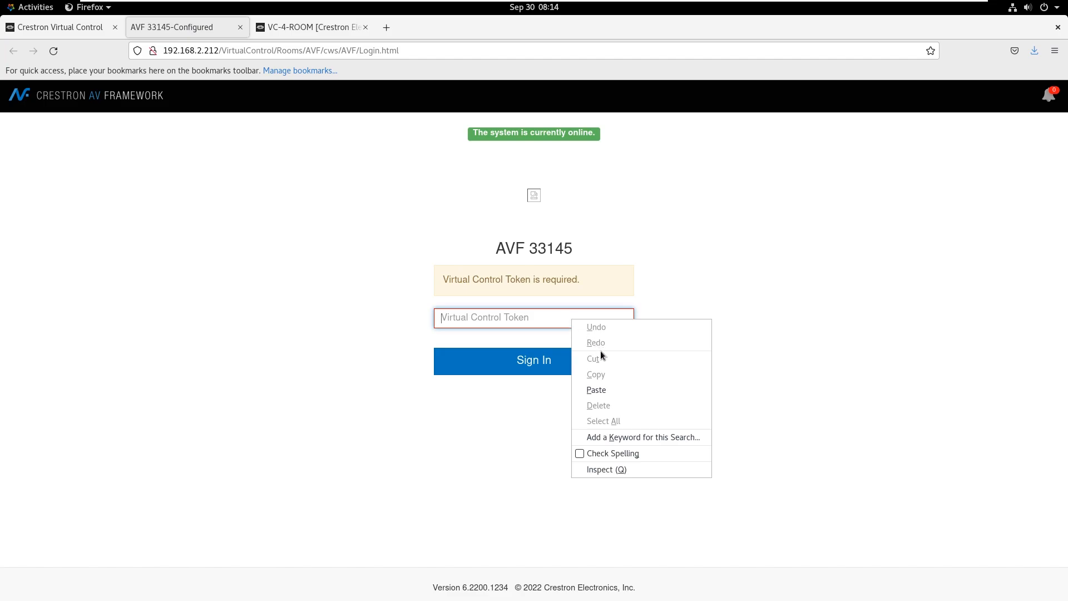
click(624, 394)
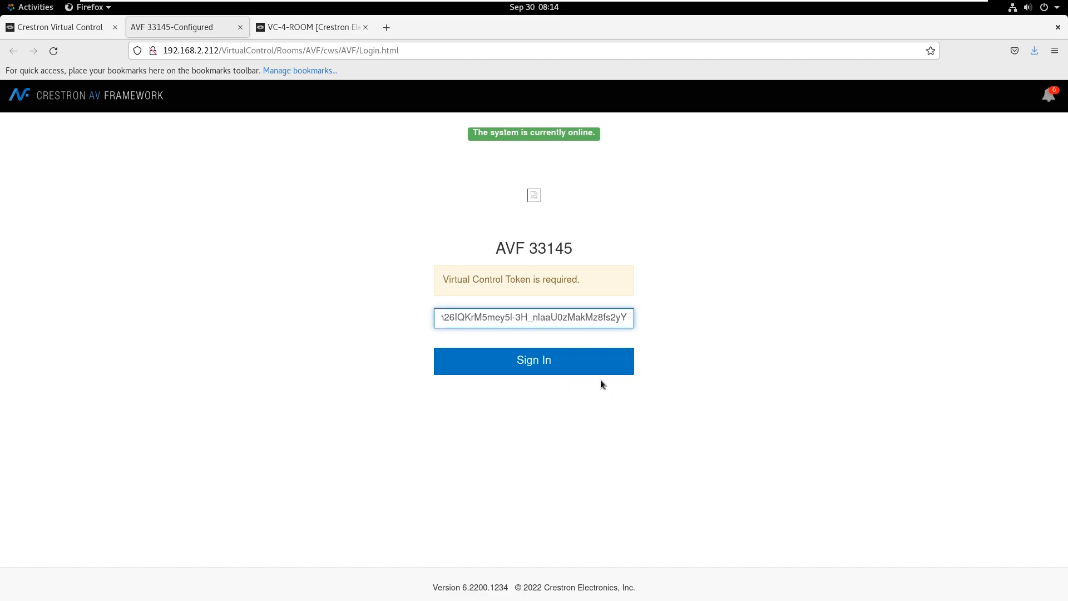
click(575, 373)
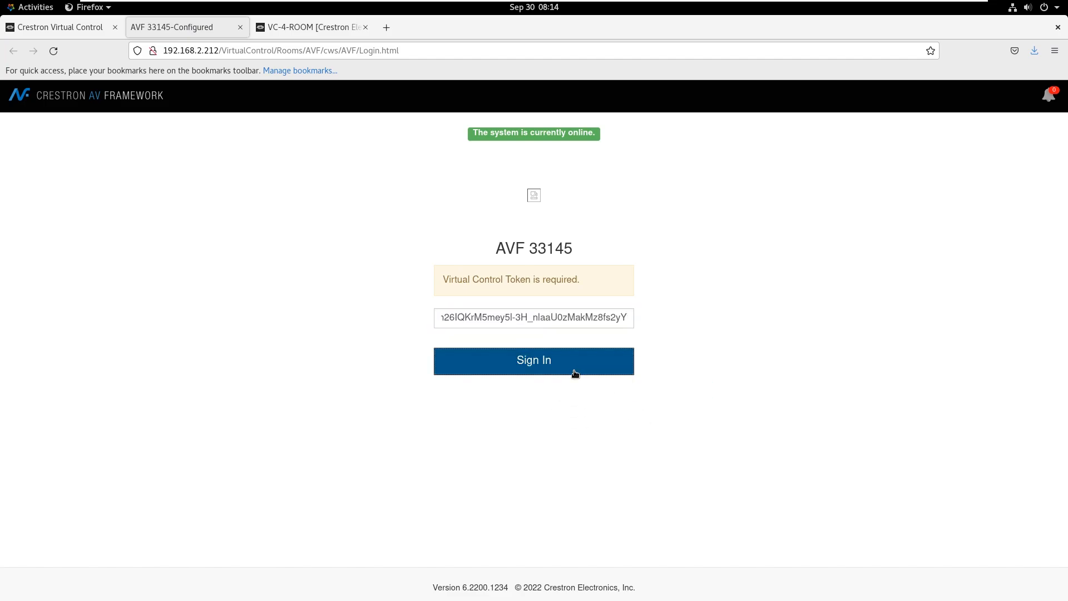